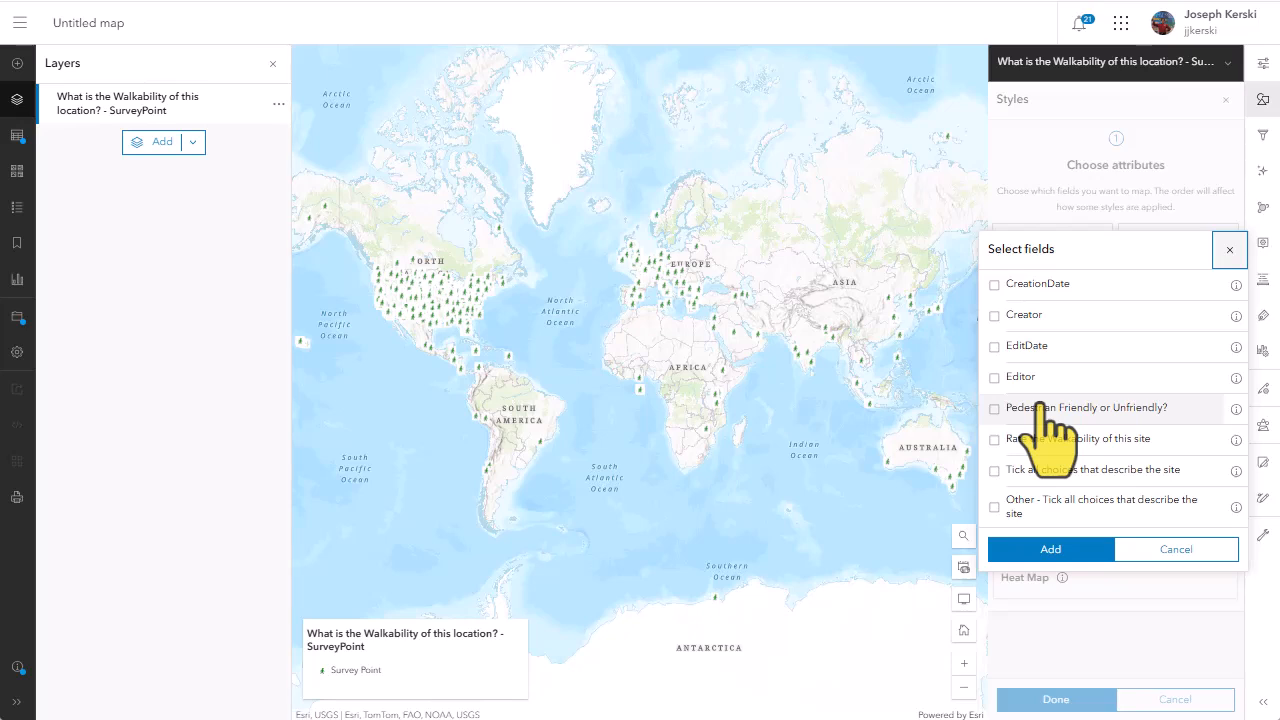
Style the survey point layer by the "Pedestrian Friendly or Unfriendly?" field and open the options for Types (unique symbols)
{"action": "left_click", "coordinate": [1040, 408]}
{"action": "left_click", "coordinate": [1062, 546]}
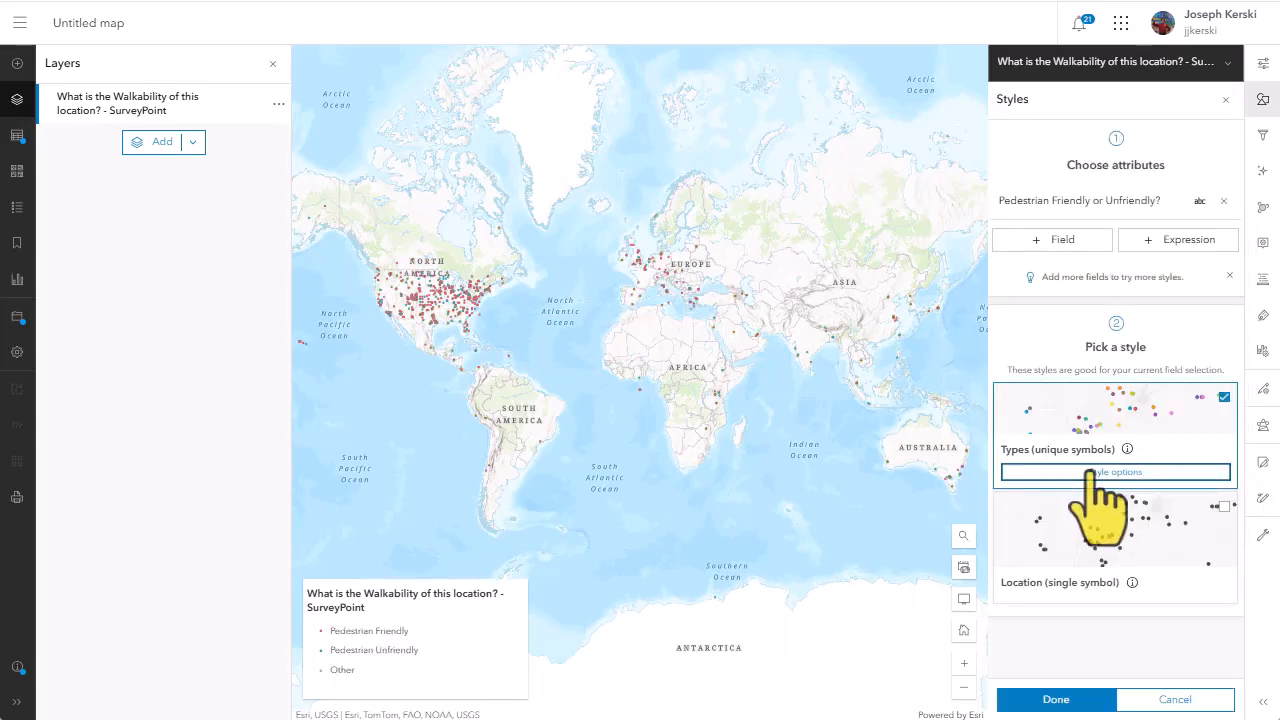
{"action": "left_click", "coordinate": [1090, 472]}
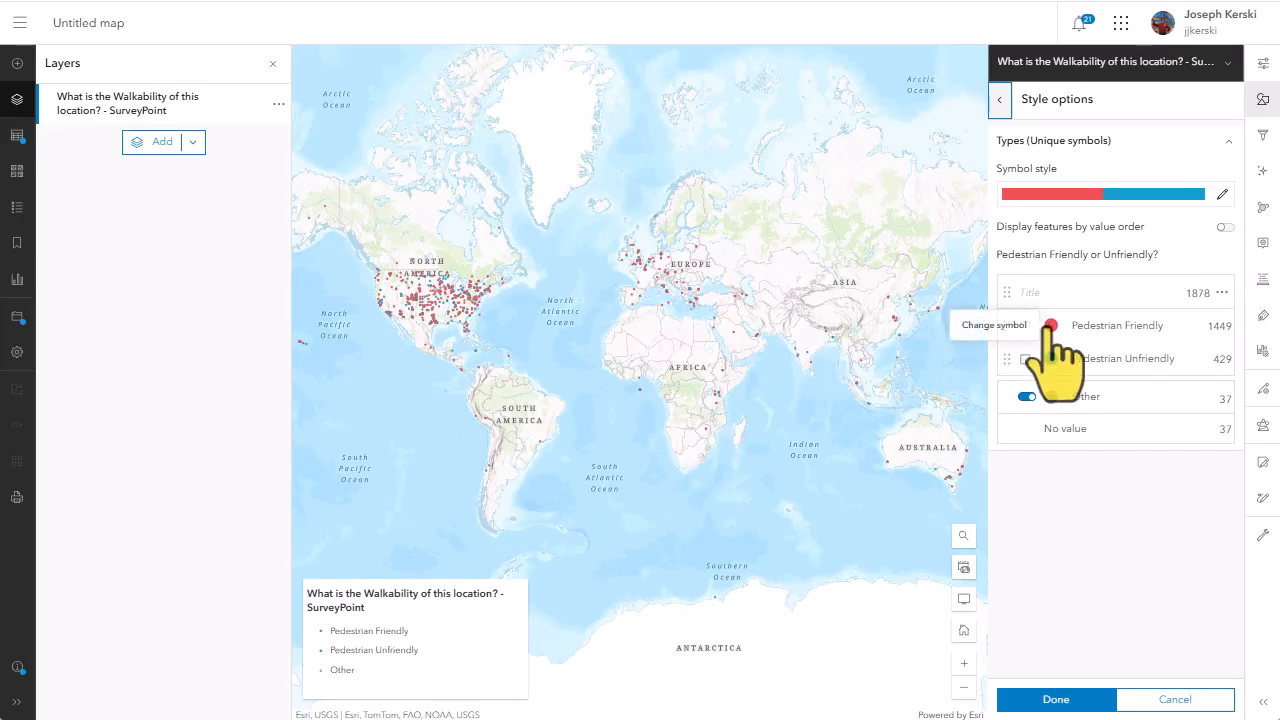
Change the Pedestrian Friendly category's symbol to the green walking figure from the Uploaded Symbols category
{"action": "left_click", "coordinate": [1050, 326]}
{"action": "left_click", "coordinate": [900, 234]}
{"action": "scroll", "coordinate": [903, 366], "scroll_direction": "down", "scroll_amount": 5}
{"action": "left_click", "coordinate": [849, 481]}
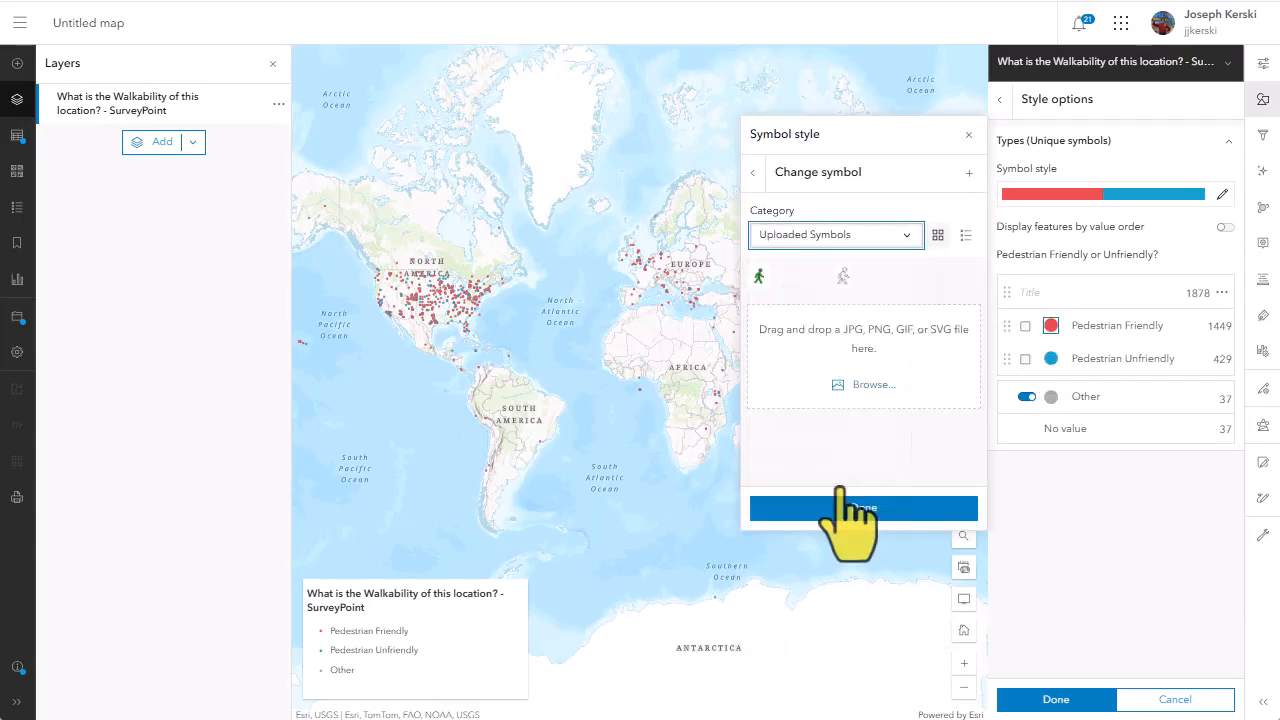
{"action": "left_click", "coordinate": [758, 276]}
{"action": "left_click", "coordinate": [897, 510]}
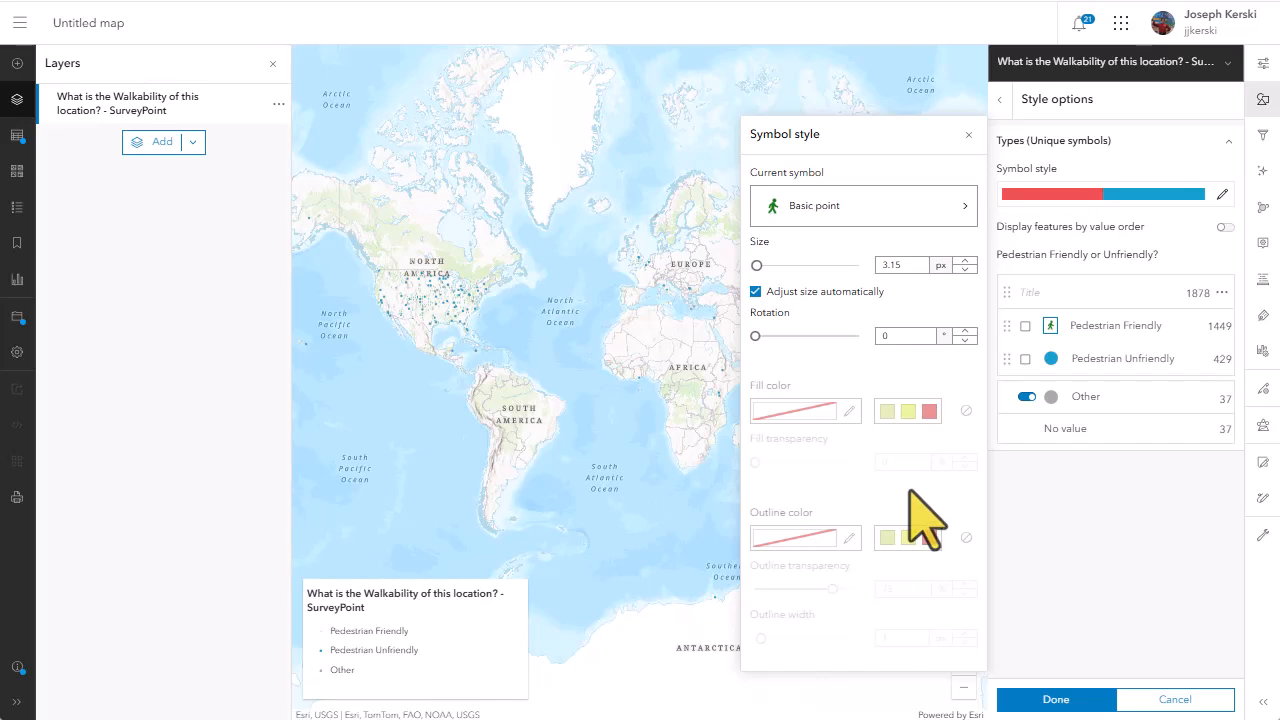
{"action": "left_click", "coordinate": [1058, 605]}
Change the Pedestrian Unfriendly category's symbol to the grey walking figure from the Uploaded Symbols category
{"action": "left_click", "coordinate": [1051, 358]}
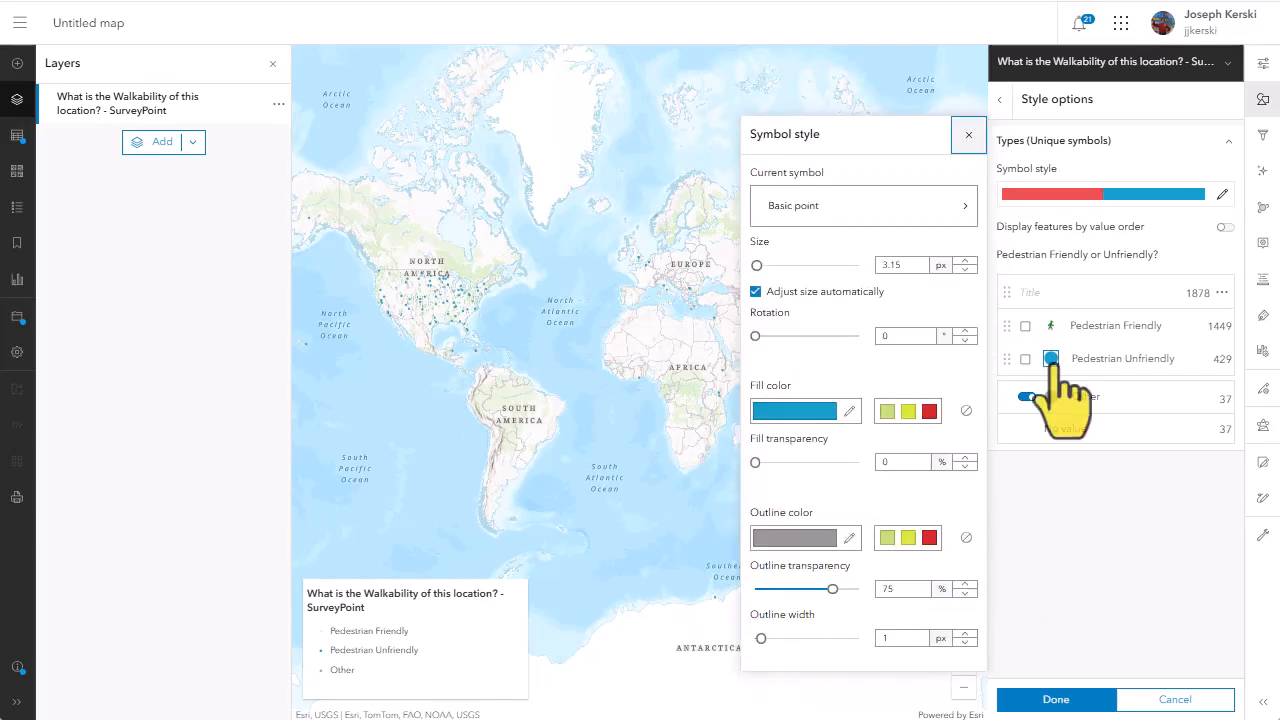
{"action": "left_click", "coordinate": [914, 271]}
{"action": "left_click", "coordinate": [900, 234]}
{"action": "scroll", "coordinate": [860, 420], "scroll_direction": "down", "scroll_amount": 5}
{"action": "left_click", "coordinate": [837, 483]}
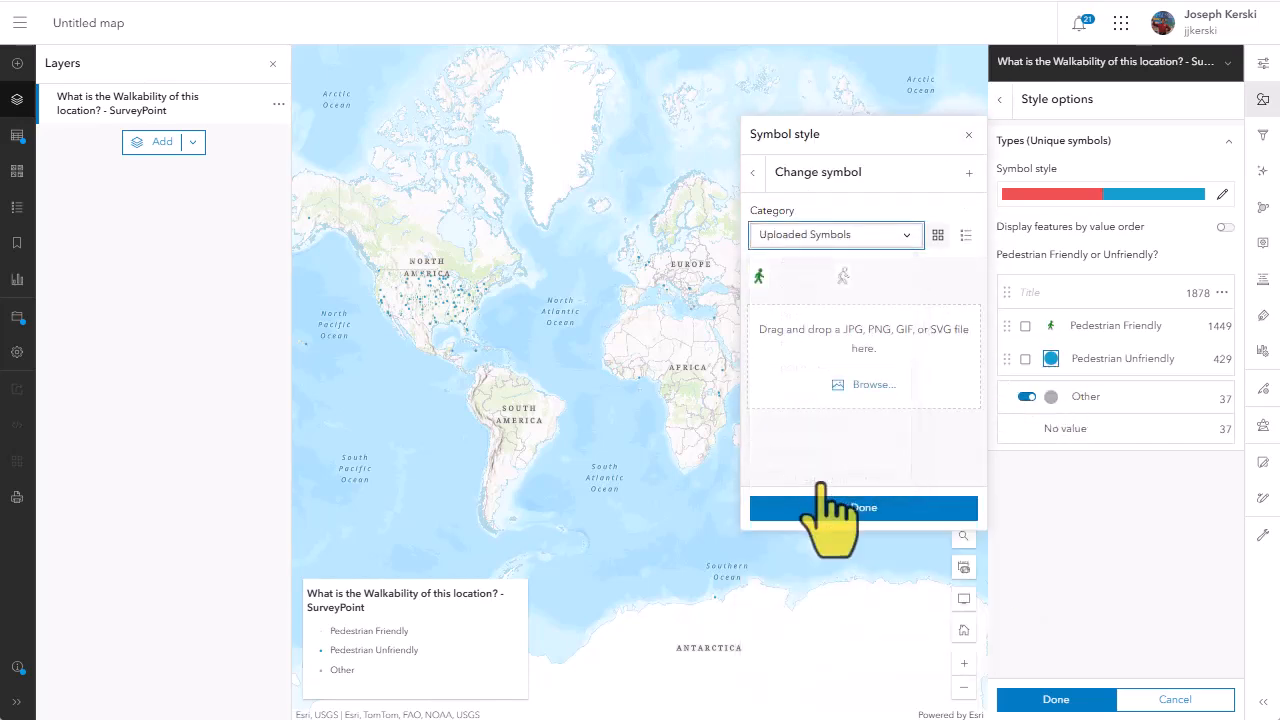
{"action": "left_click", "coordinate": [843, 276]}
{"action": "left_click", "coordinate": [948, 510]}
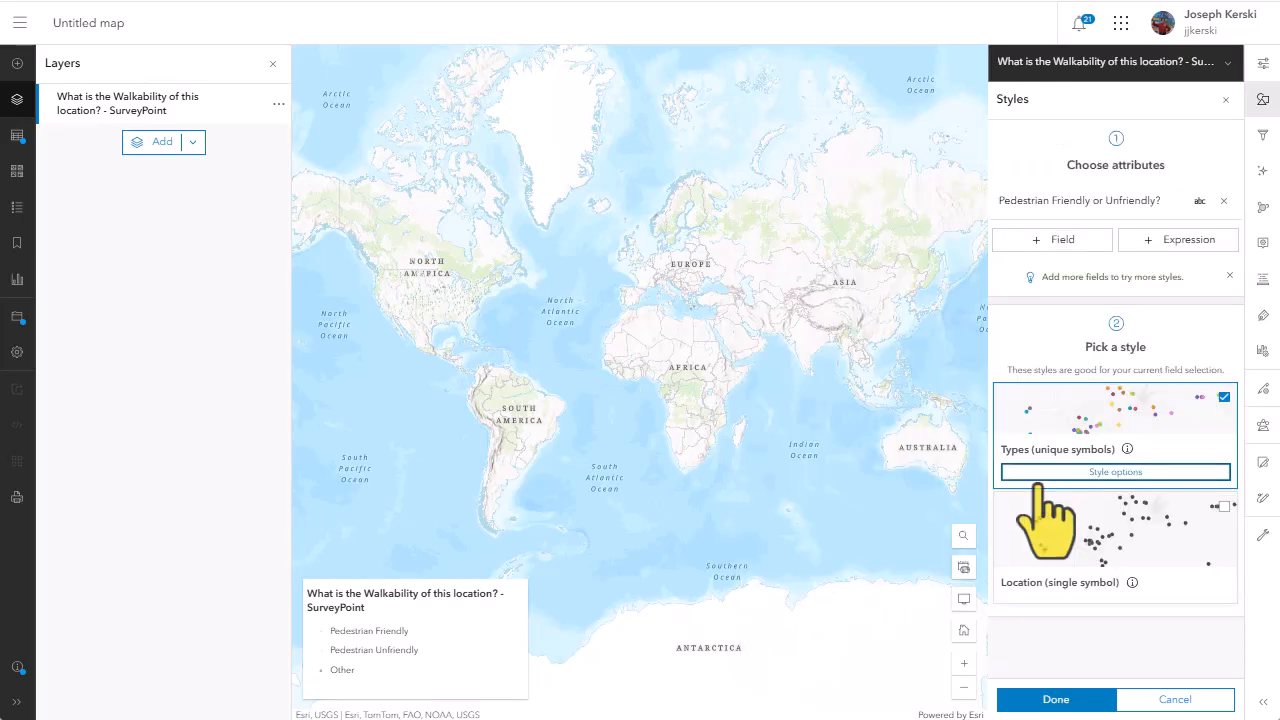
Enlarge the walking-figure symbols, turn off the Other category, and apply the layer style
{"action": "left_click", "coordinate": [1062, 472]}
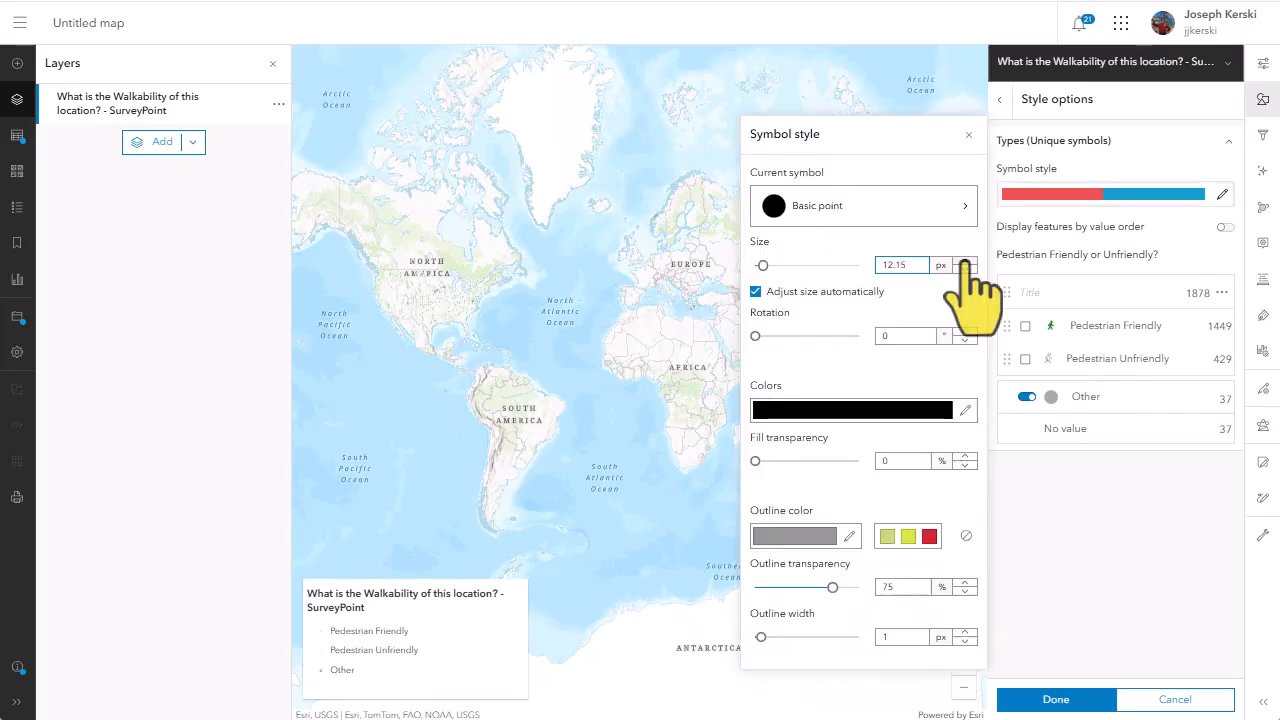
{"action": "left_click", "coordinate": [965, 261]}
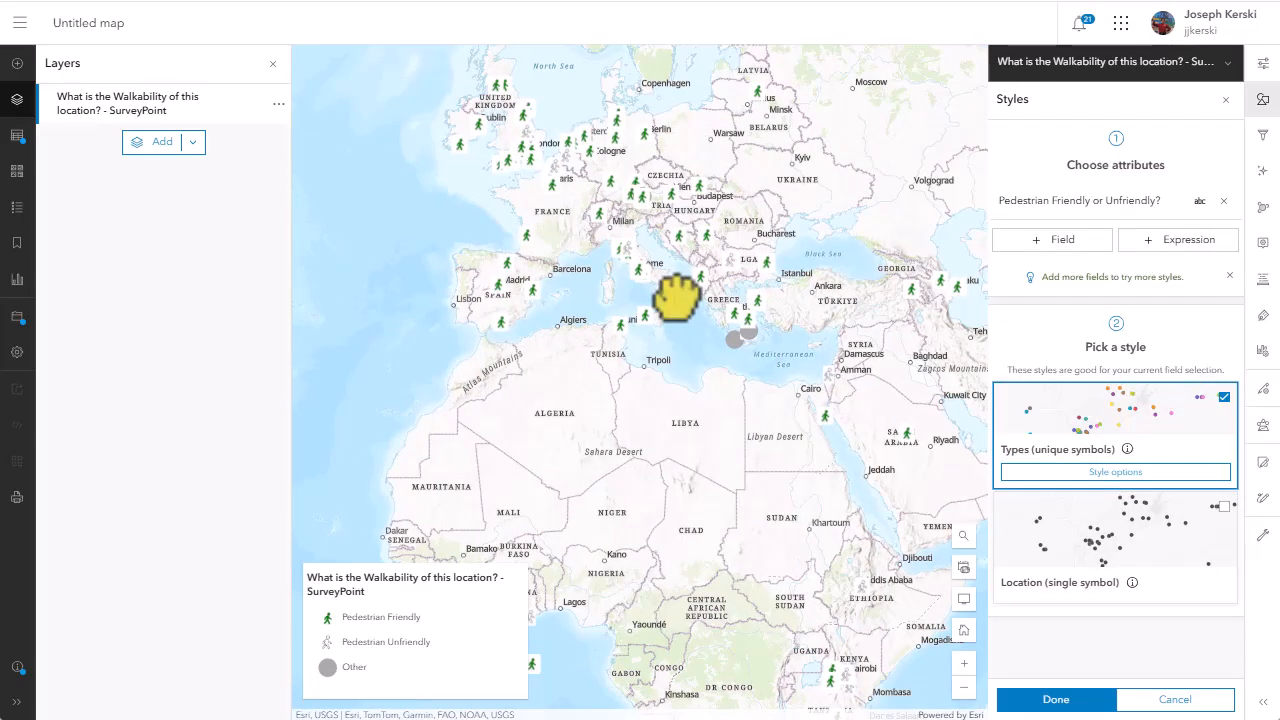
{"action": "scroll", "coordinate": [676, 295], "scroll_direction": "down", "scroll_amount": 2}
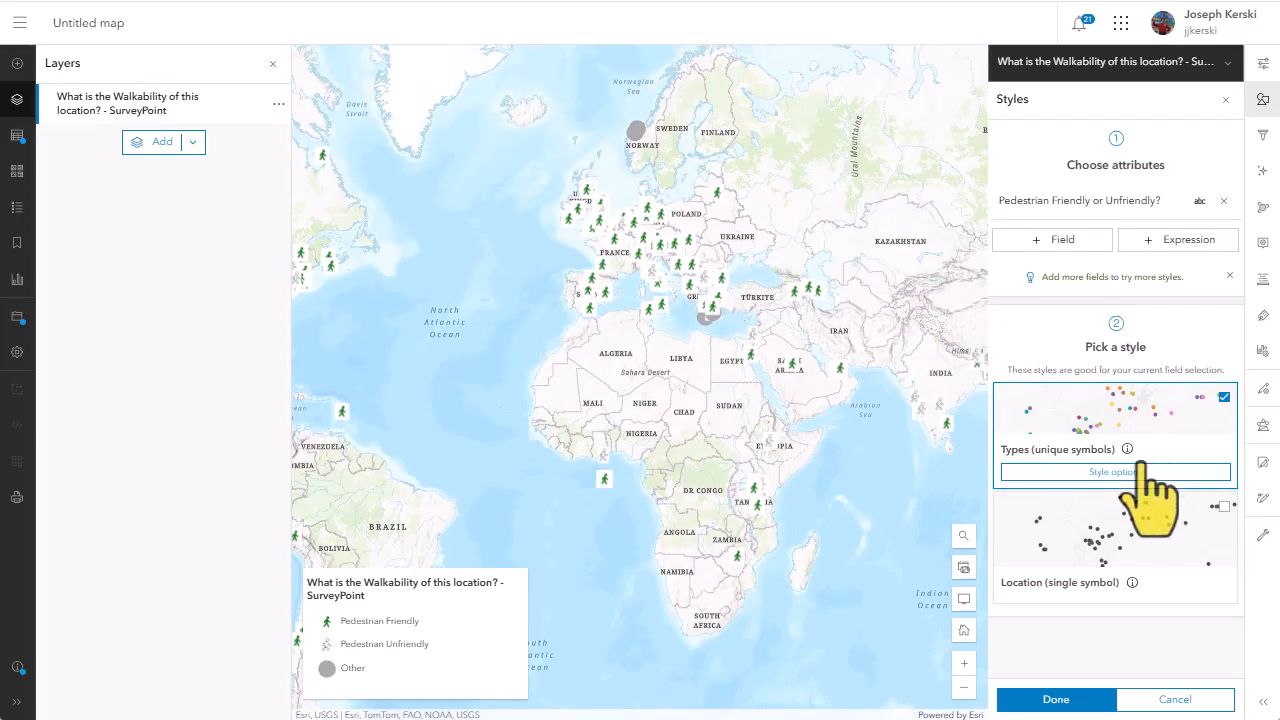
{"action": "left_click", "coordinate": [1140, 470]}
{"action": "left_click", "coordinate": [1090, 698]}
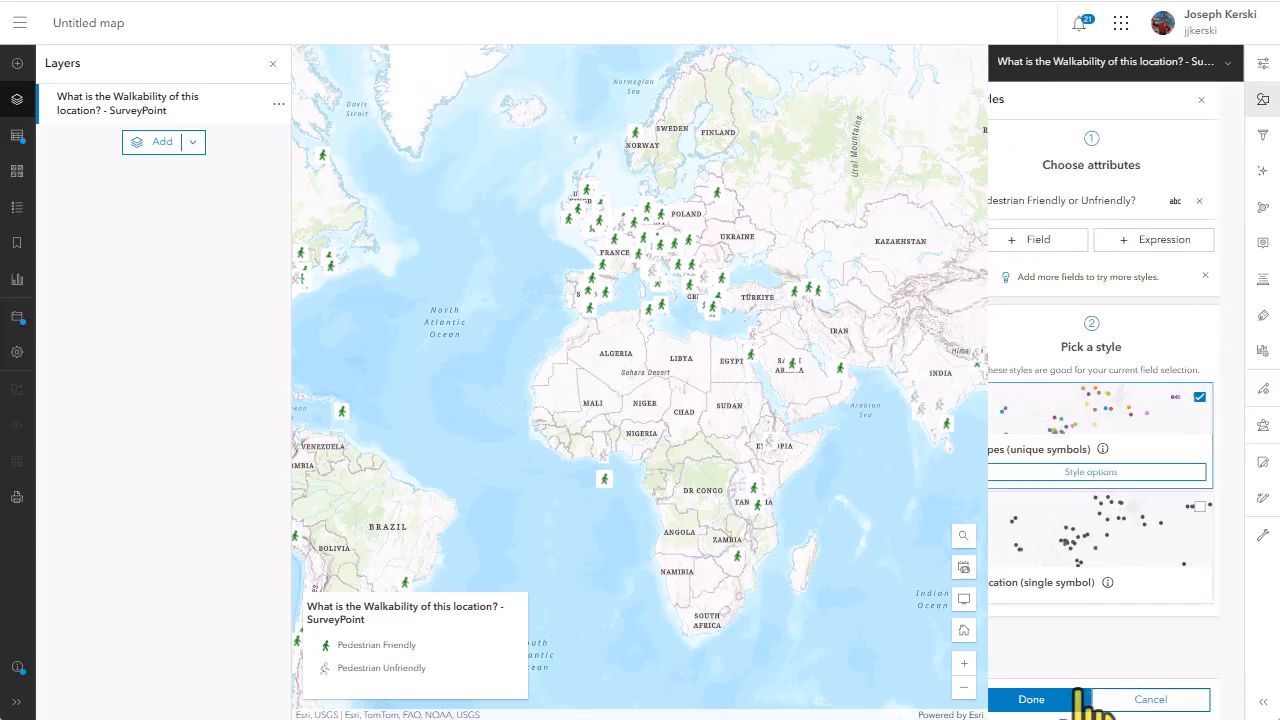
{"action": "left_click", "coordinate": [1060, 698]}
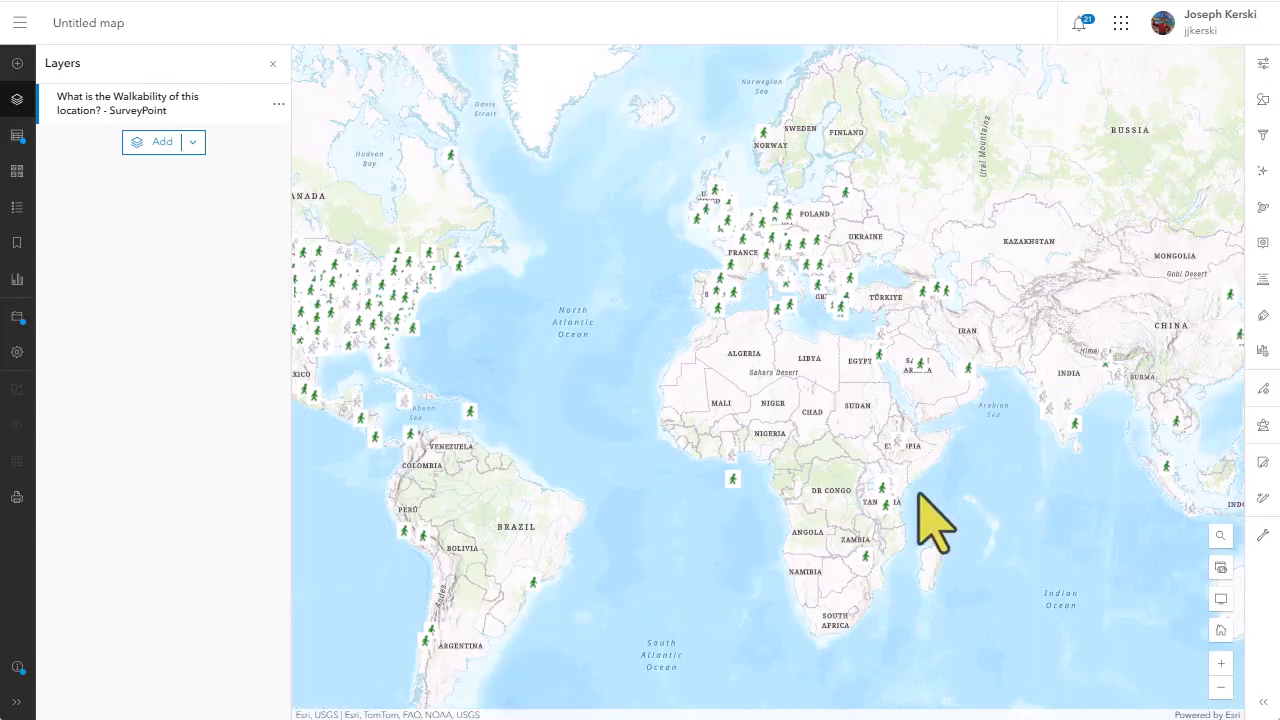
Save the map with the title "Walkability Dashboard for AAG Test", using the same text for the tags and summary
{"action": "left_click_drag", "start_coordinate": [829, 457], "coordinate": [928, 445]}
{"action": "left_click_drag", "start_coordinate": [929, 445], "coordinate": [976, 428]}
{"action": "left_click", "coordinate": [17, 317]}
{"action": "left_click", "coordinate": [92, 350]}
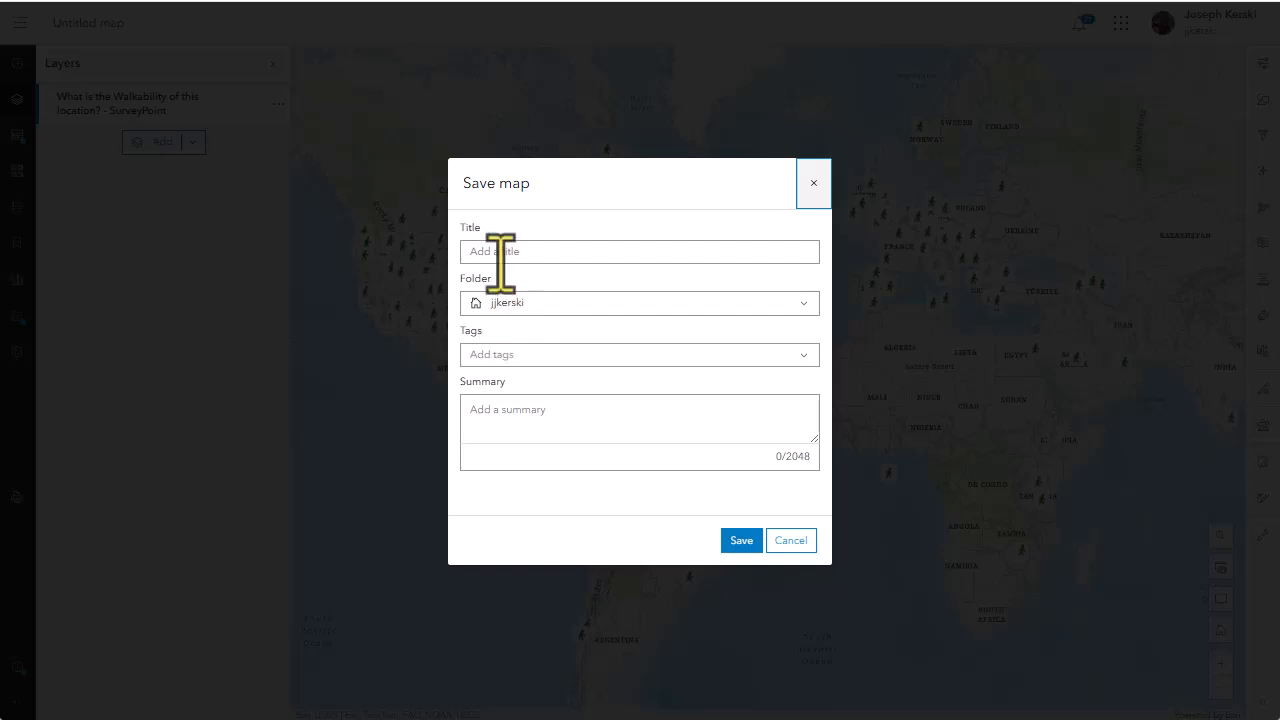
{"action": "left_click", "coordinate": [500, 252]}
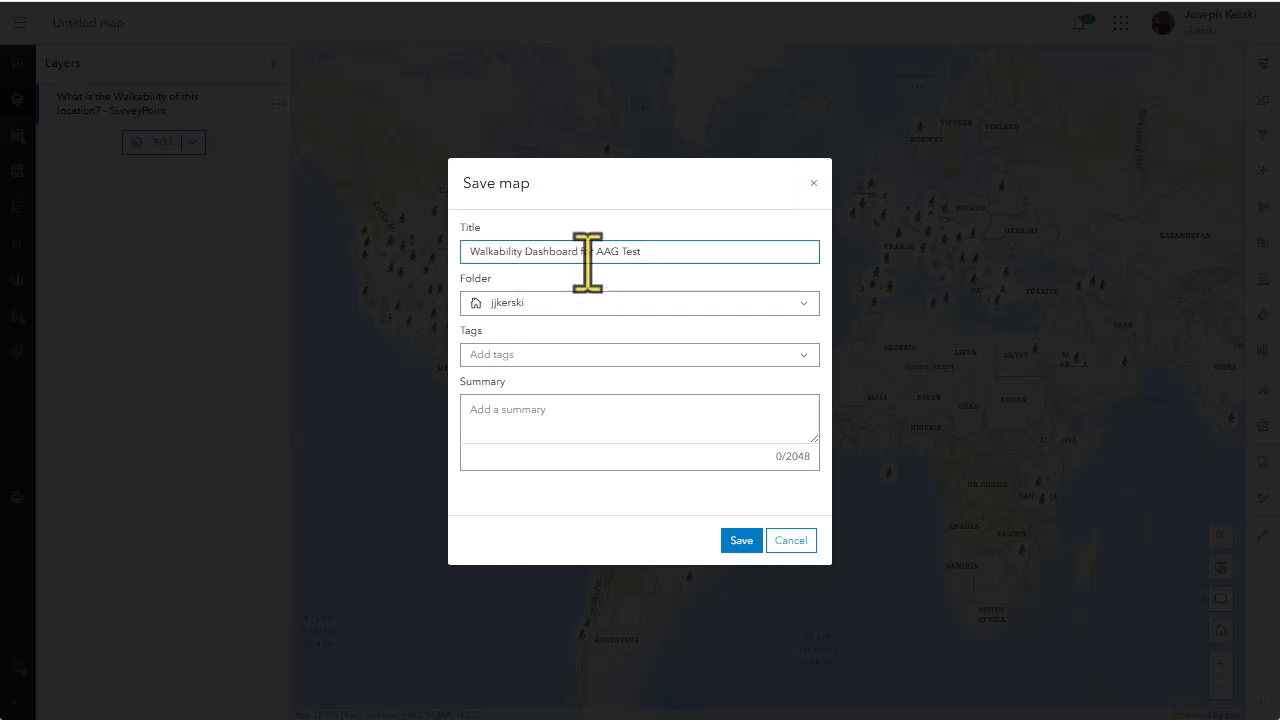
{"action": "left_click_drag", "start_coordinate": [672, 260], "coordinate": [444, 262]}
{"action": "key", "text": "ctrl+c"}
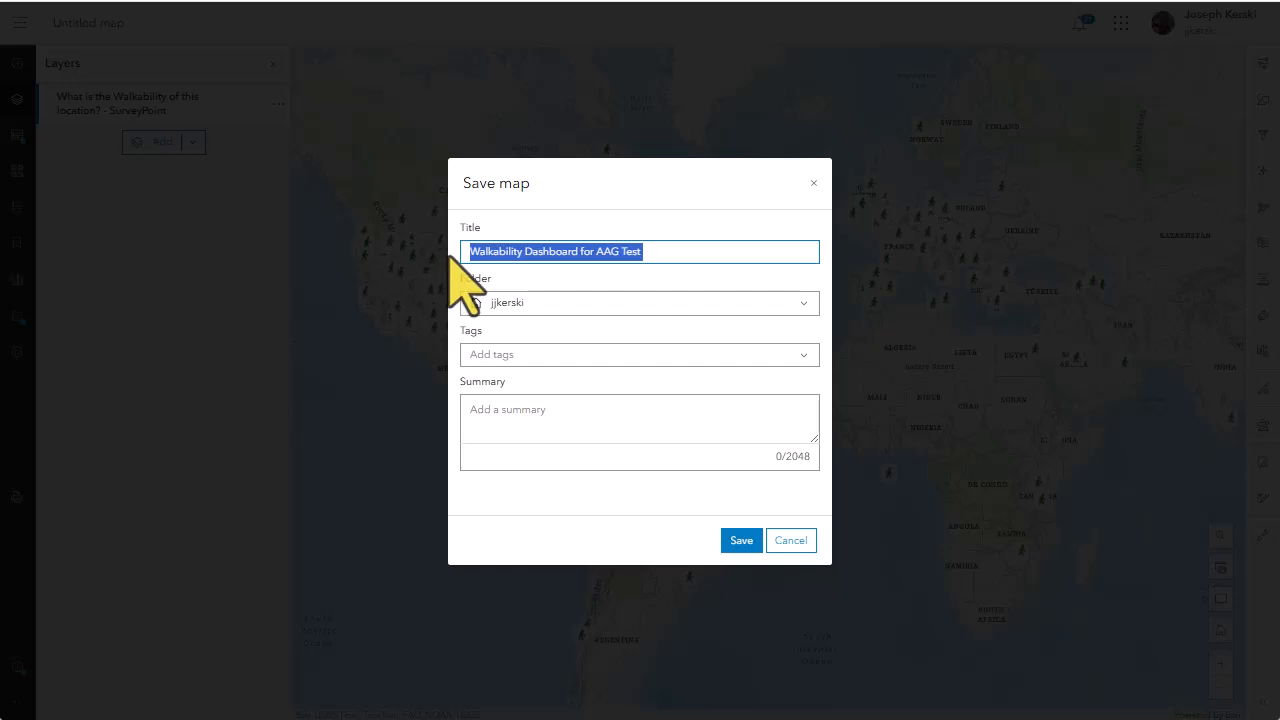
{"action": "left_click", "coordinate": [534, 357]}
{"action": "key", "text": "ctrl+v"}
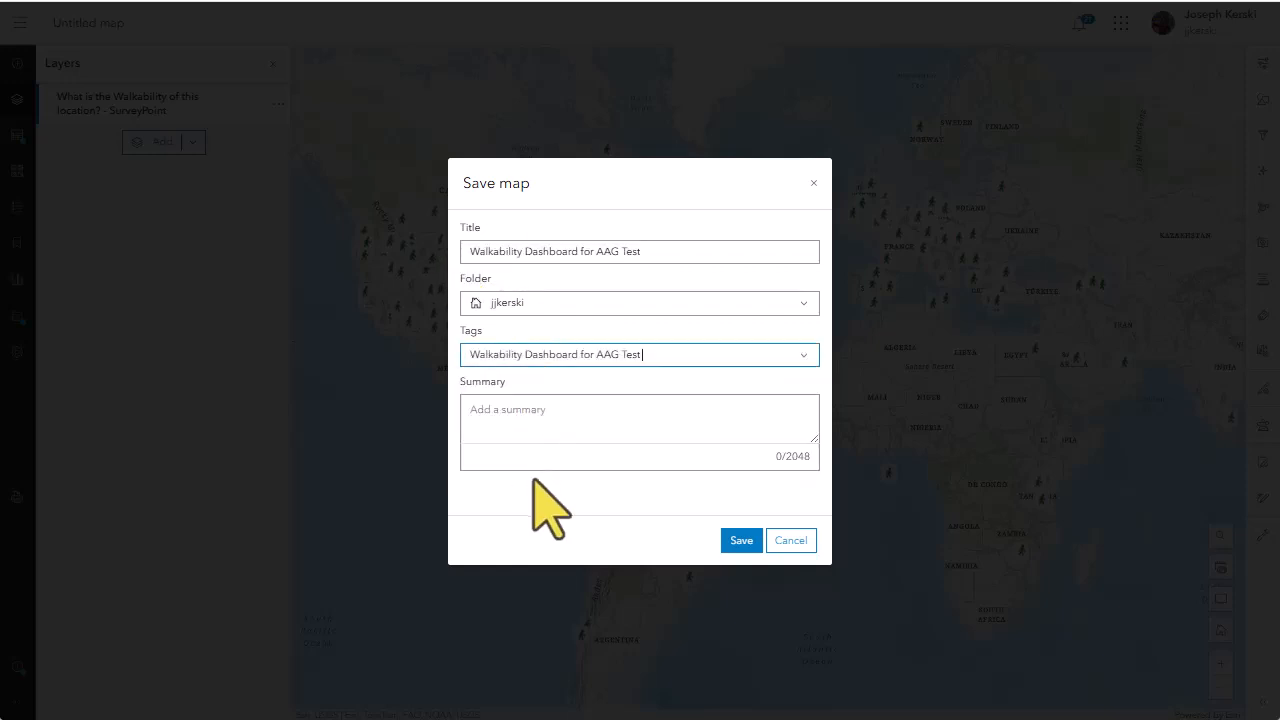
{"action": "left_click", "coordinate": [539, 421]}
{"action": "key", "text": "ctrl+v"}
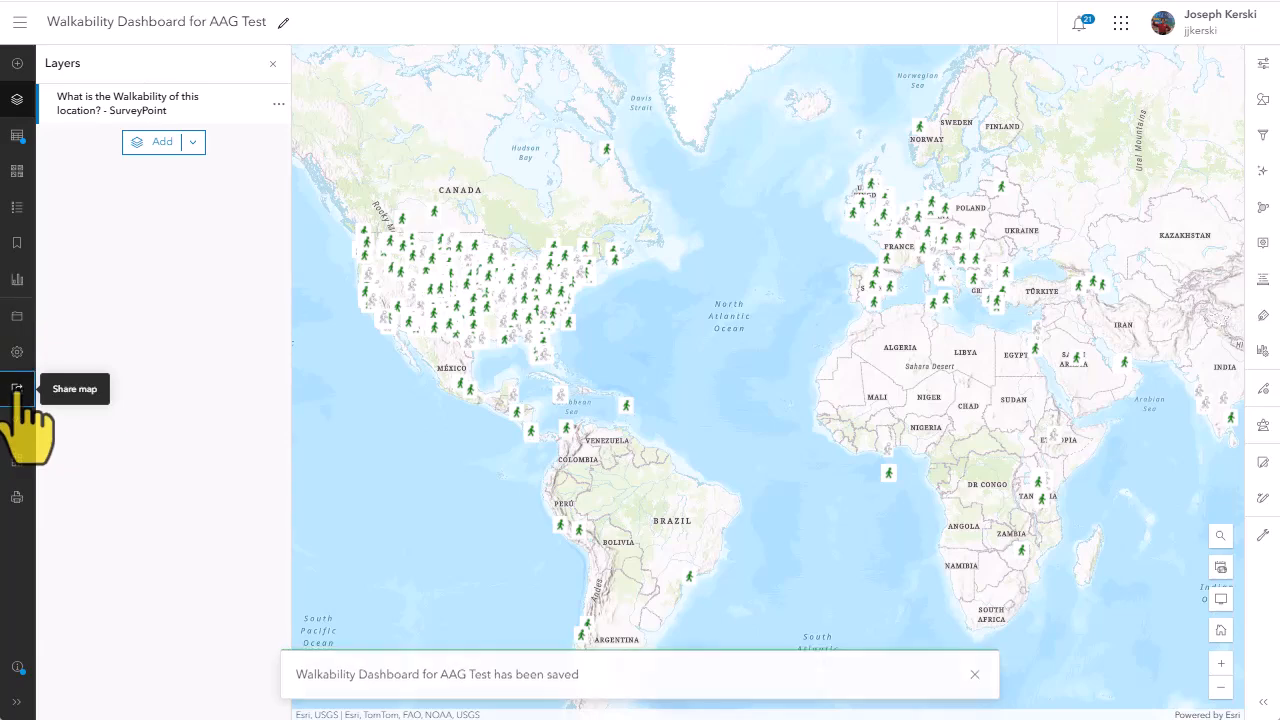
Share the saved map with Everyone (public)
{"action": "left_click", "coordinate": [17, 388]}
{"action": "left_click", "coordinate": [471, 391]}
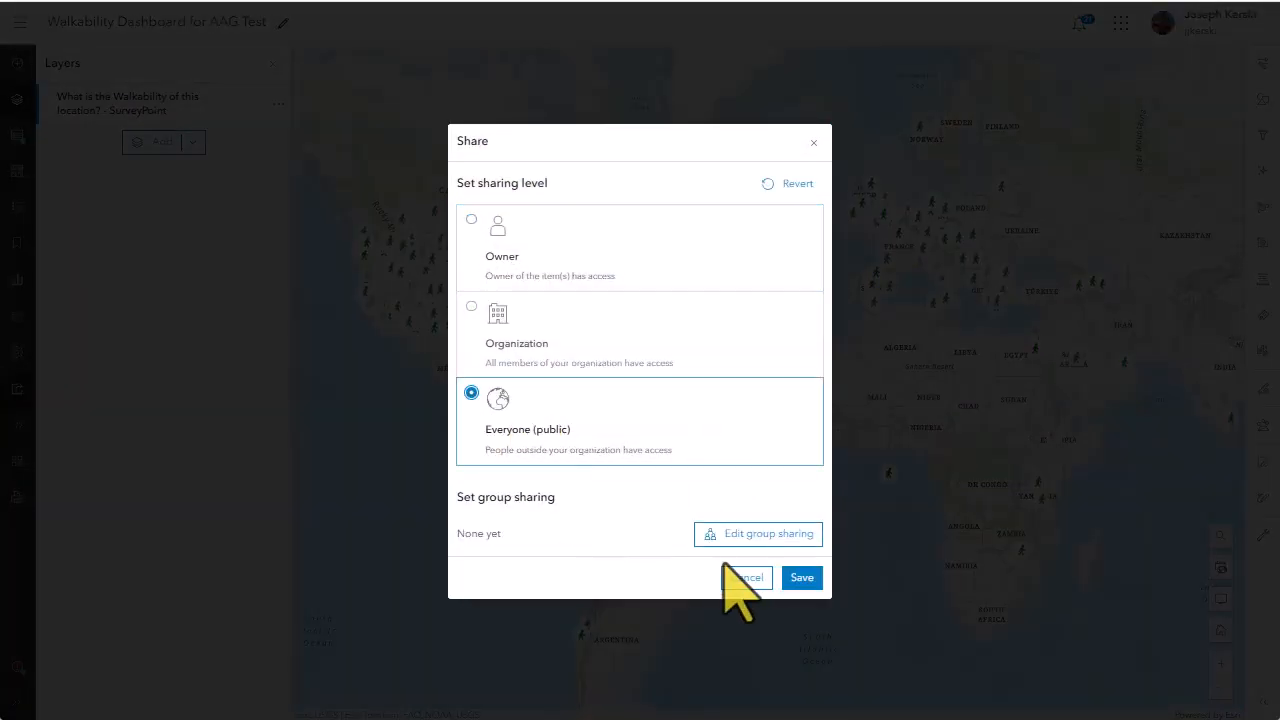
{"action": "left_click", "coordinate": [801, 578]}
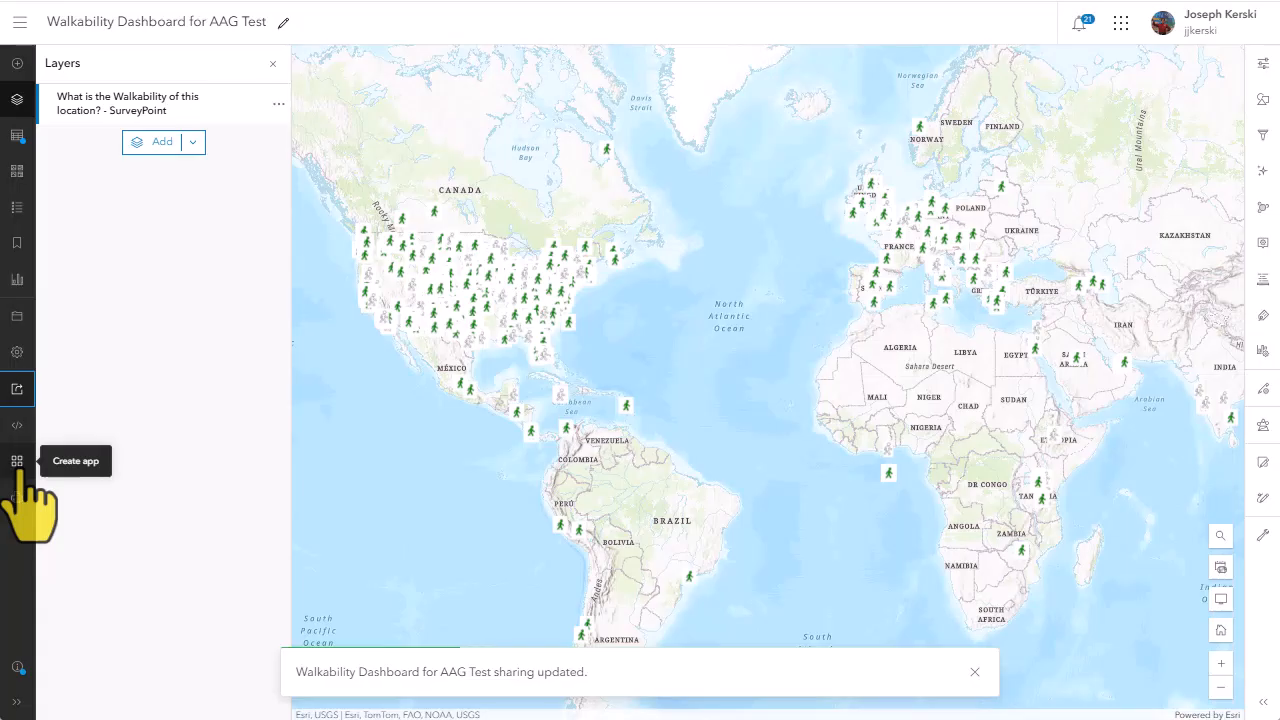
Create a new dashboard in ArcGIS Dashboards from the map, with the tags "dashboard, walkability"
{"action": "left_click", "coordinate": [17, 462]}
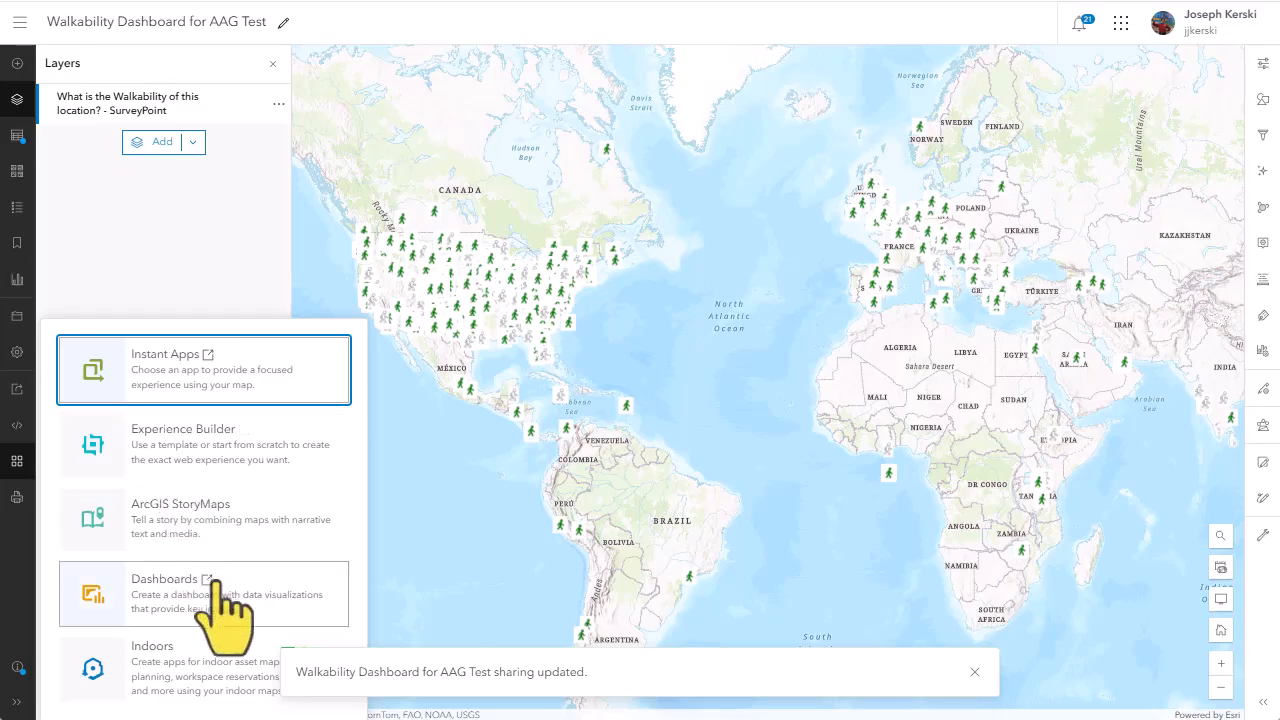
{"action": "left_click", "coordinate": [214, 582]}
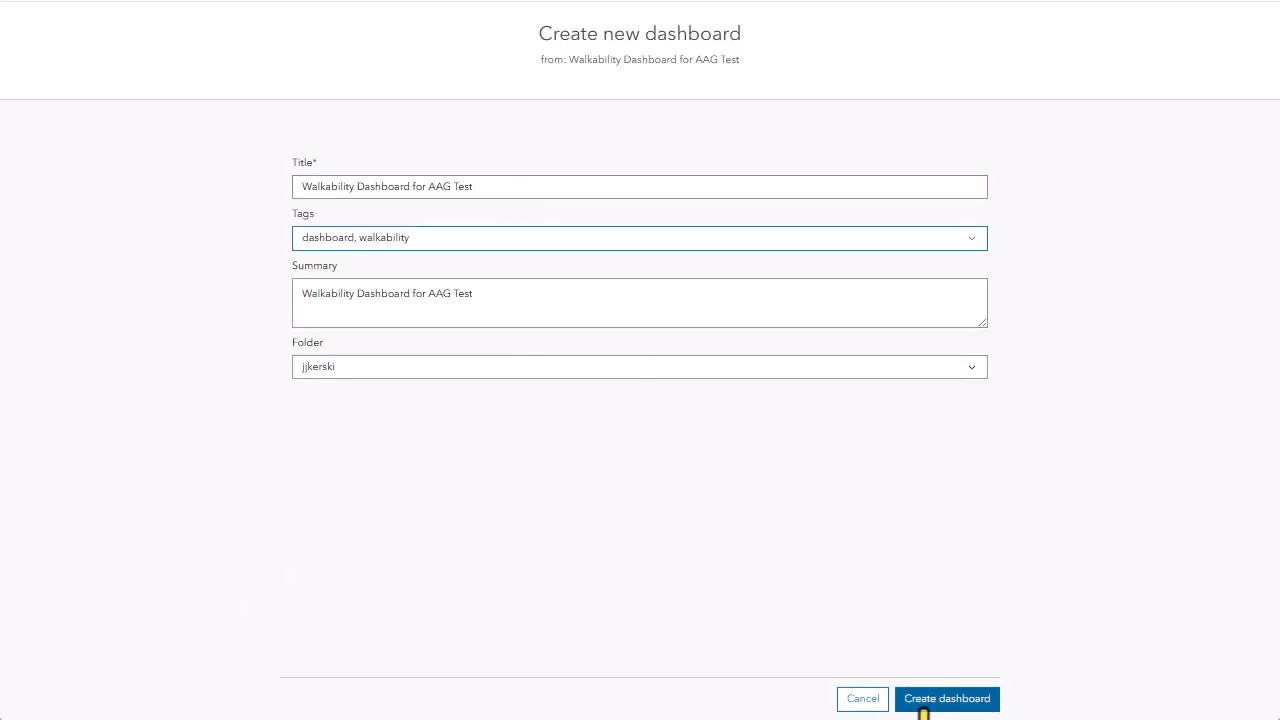
{"action": "left_click", "coordinate": [922, 699]}
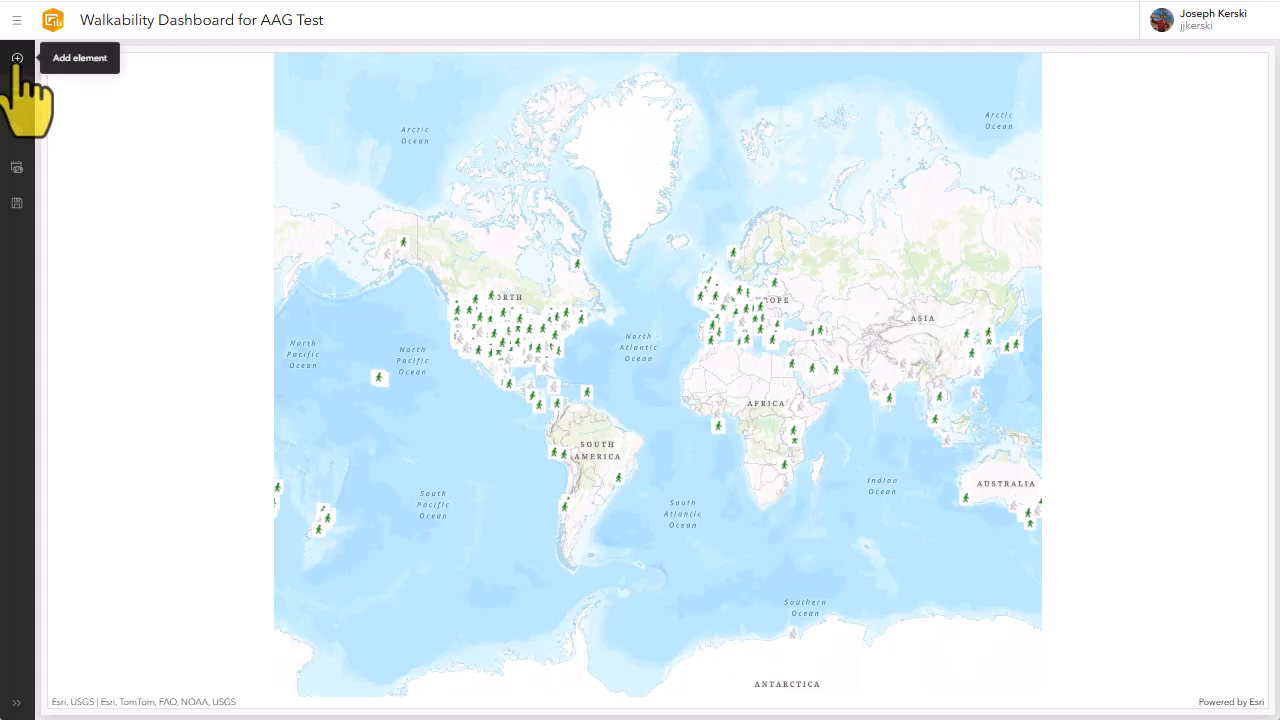
Add a header above the map and a map legend element, placing the legend to the left of the map
{"action": "left_click", "coordinate": [17, 58]}
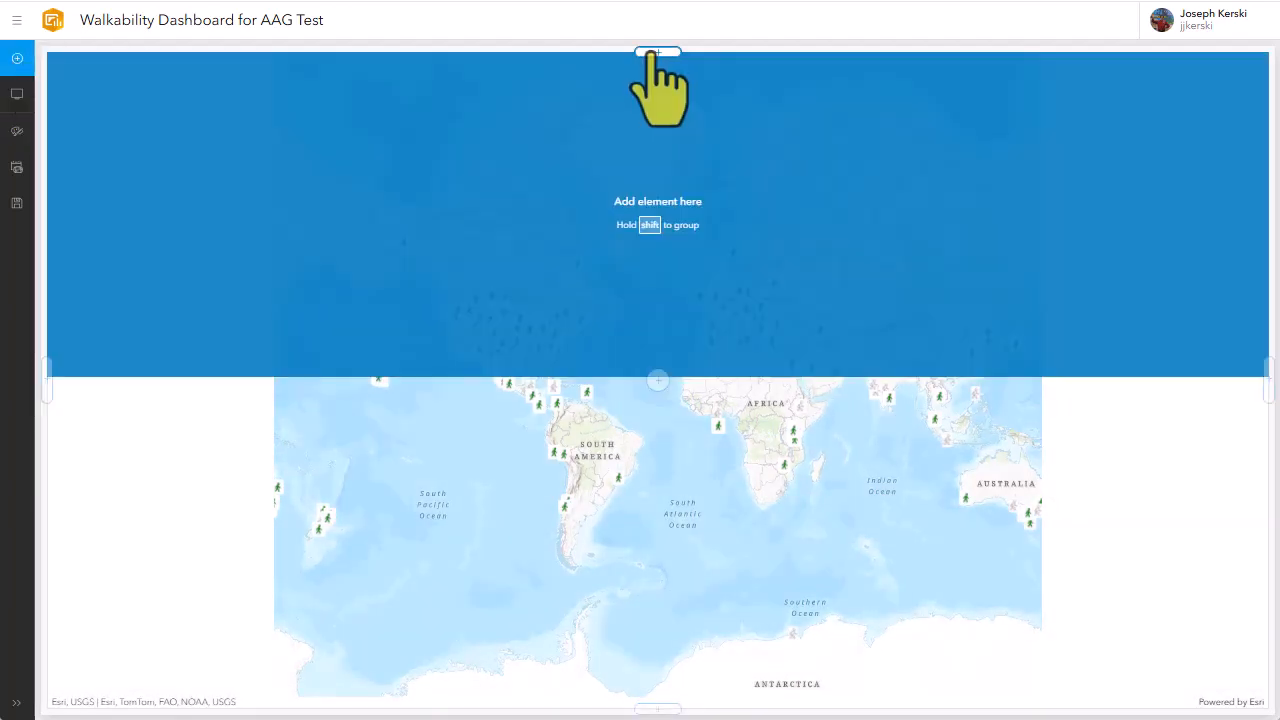
{"action": "left_click", "coordinate": [657, 52]}
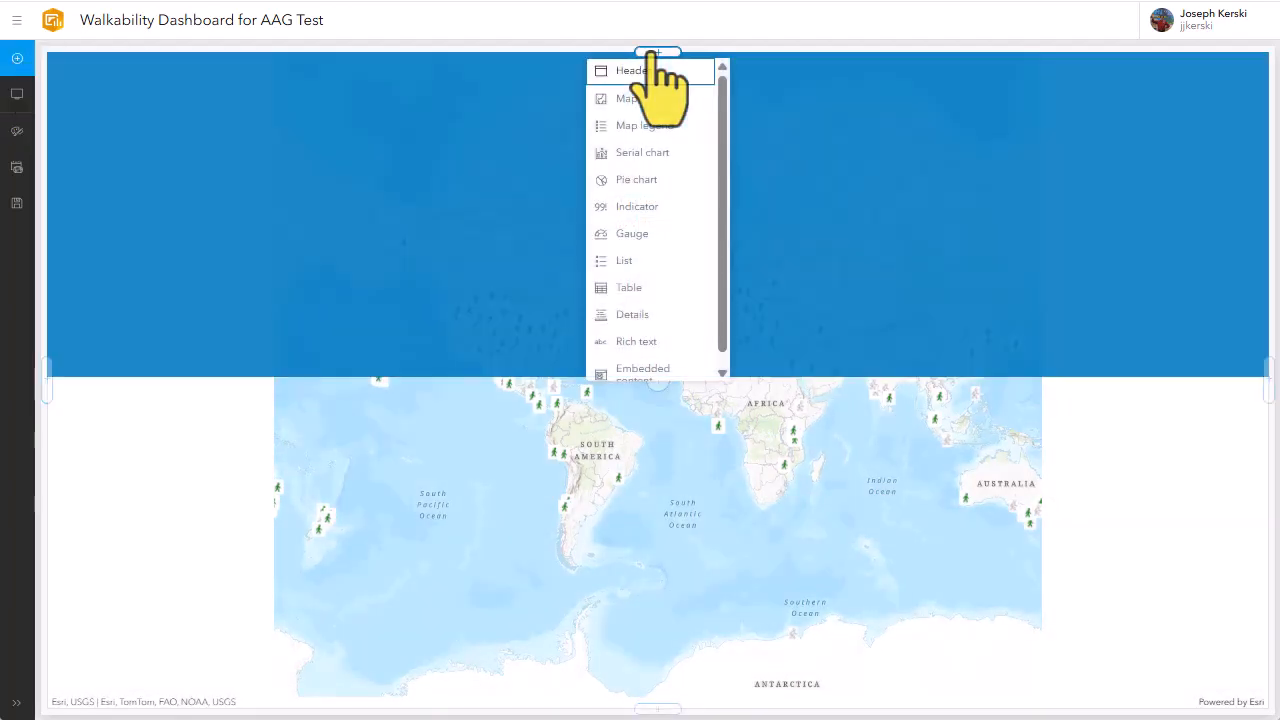
{"action": "left_click", "coordinate": [646, 72]}
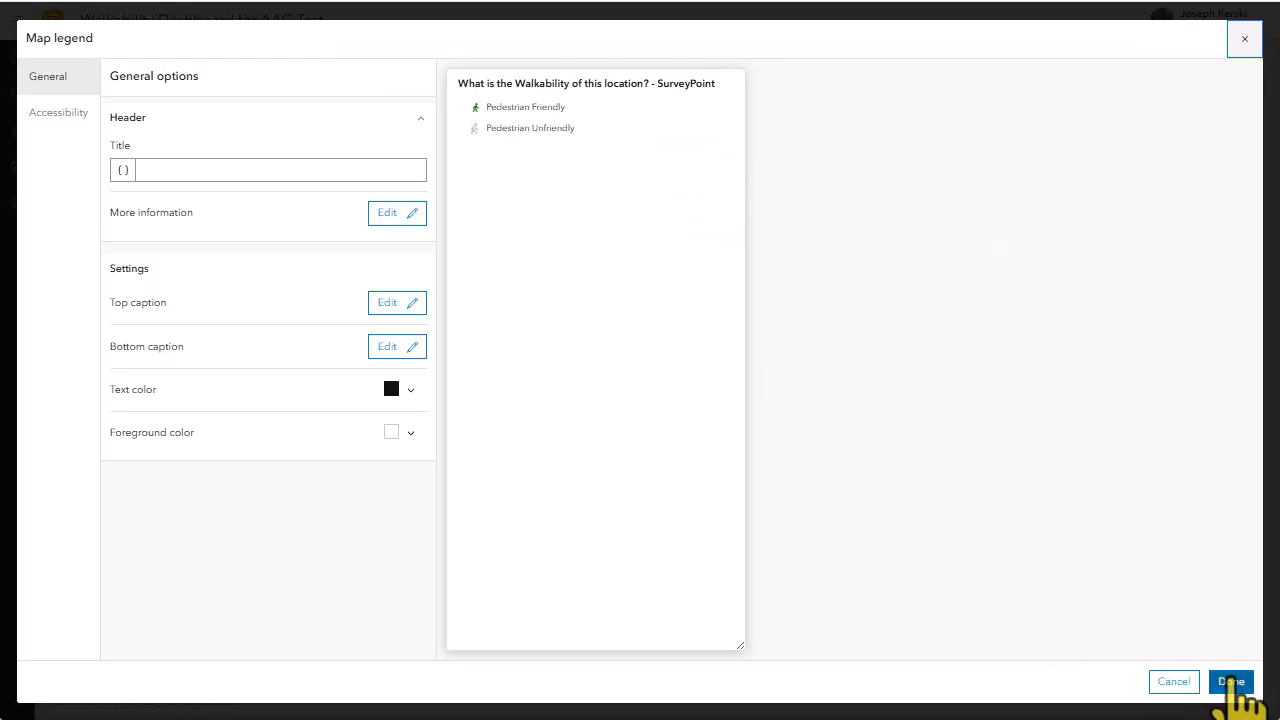
{"action": "left_click", "coordinate": [1231, 682]}
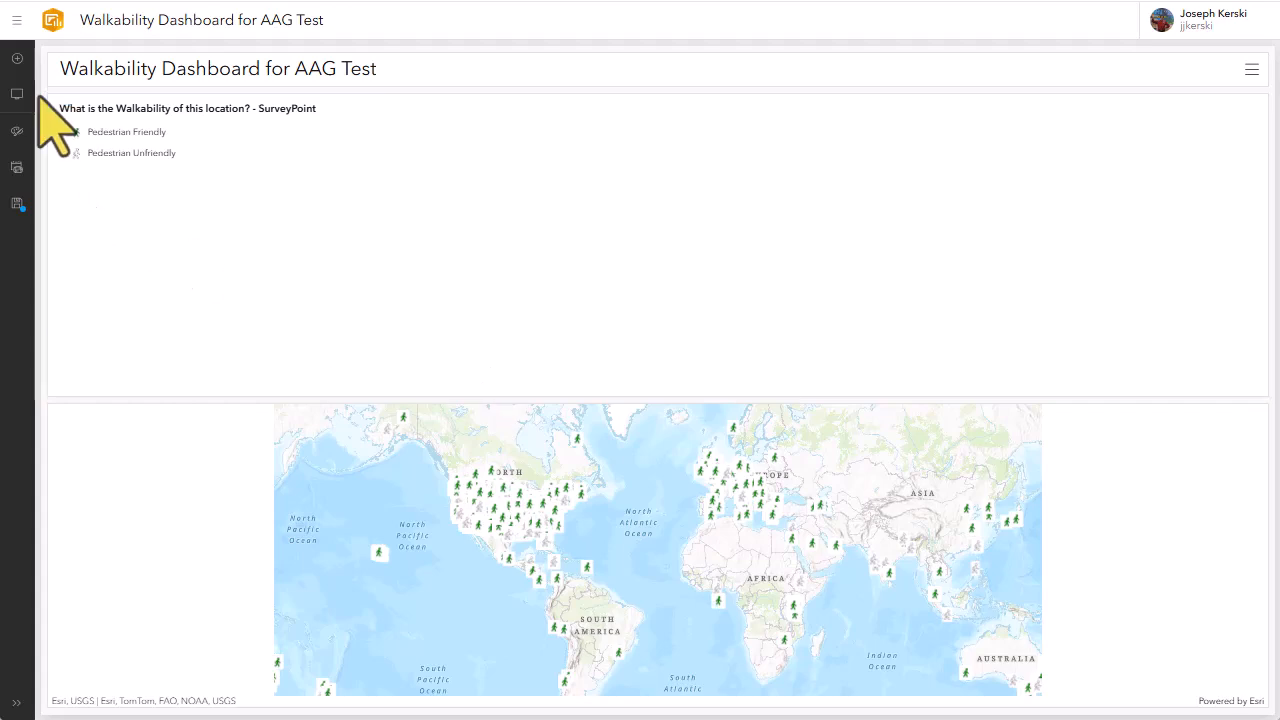
{"action": "left_click_drag", "start_coordinate": [59, 105], "coordinate": [149, 571]}
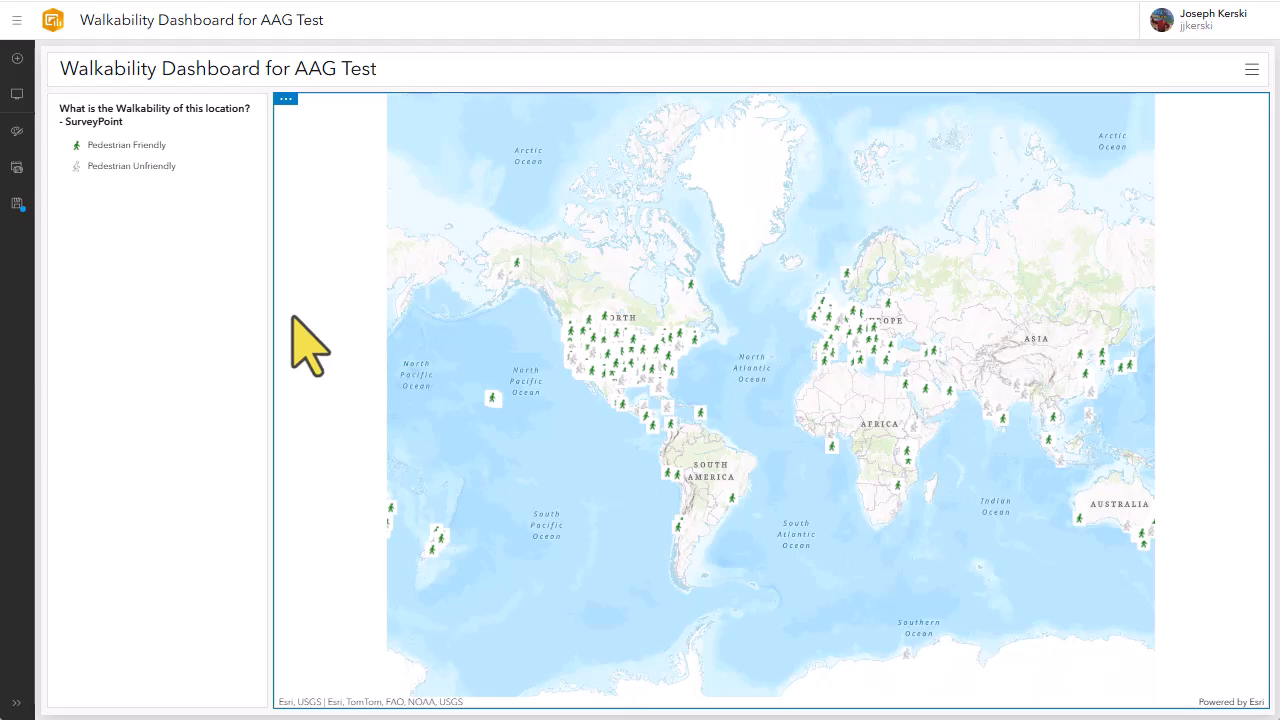
Add an indicator to the right of the map counting SurveyPoint features, titled "The number of survey points added thus far is:"
{"action": "left_click", "coordinate": [18, 59]}
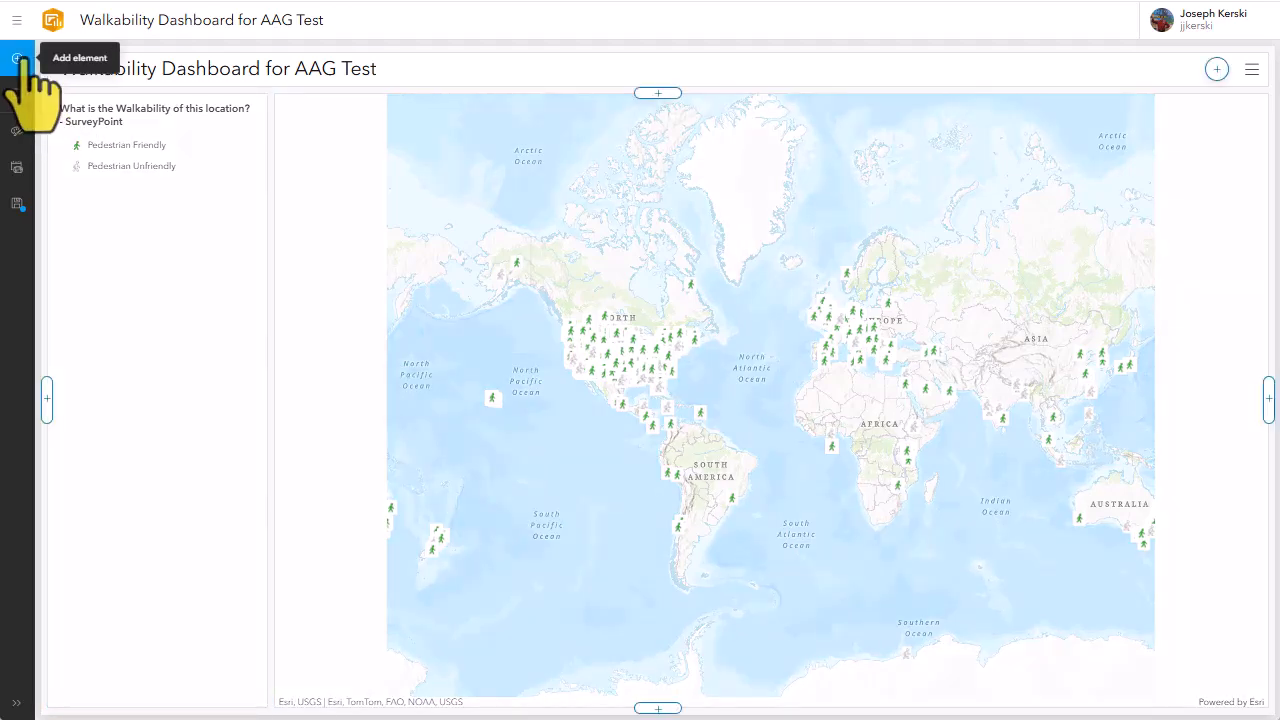
{"action": "left_click", "coordinate": [1268, 398]}
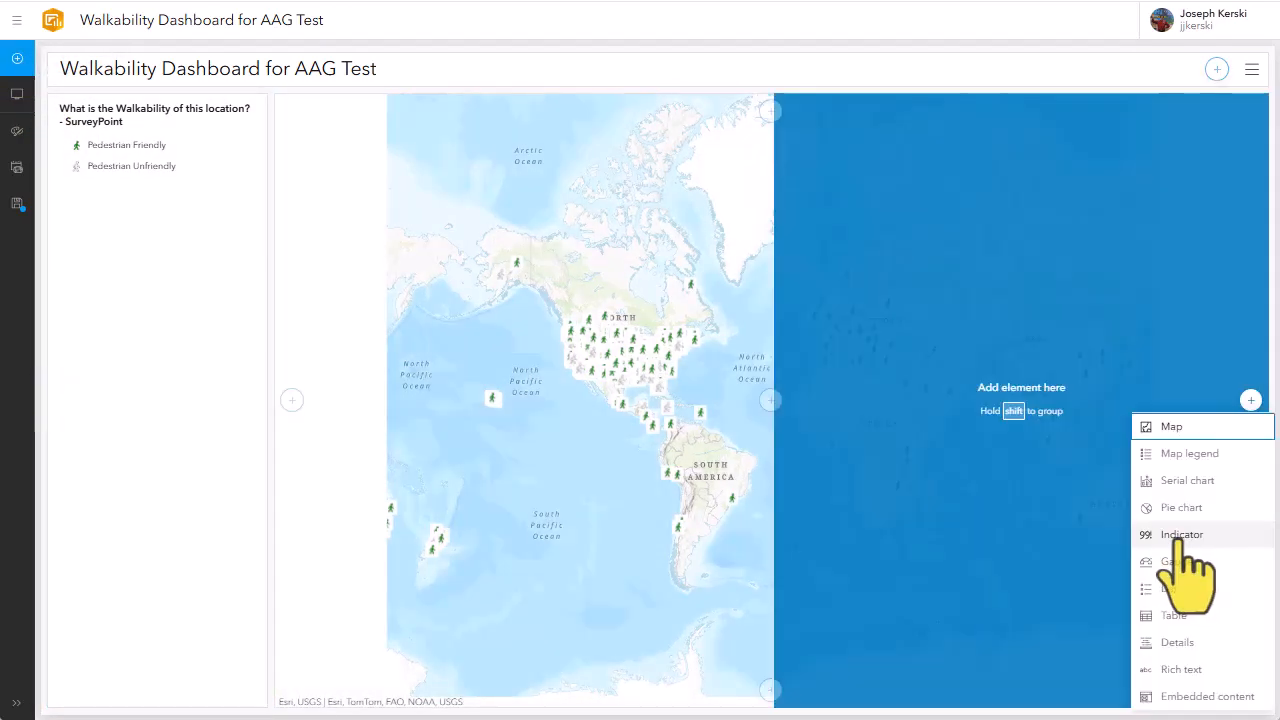
{"action": "left_click", "coordinate": [1180, 538]}
{"action": "left_click", "coordinate": [574, 134]}
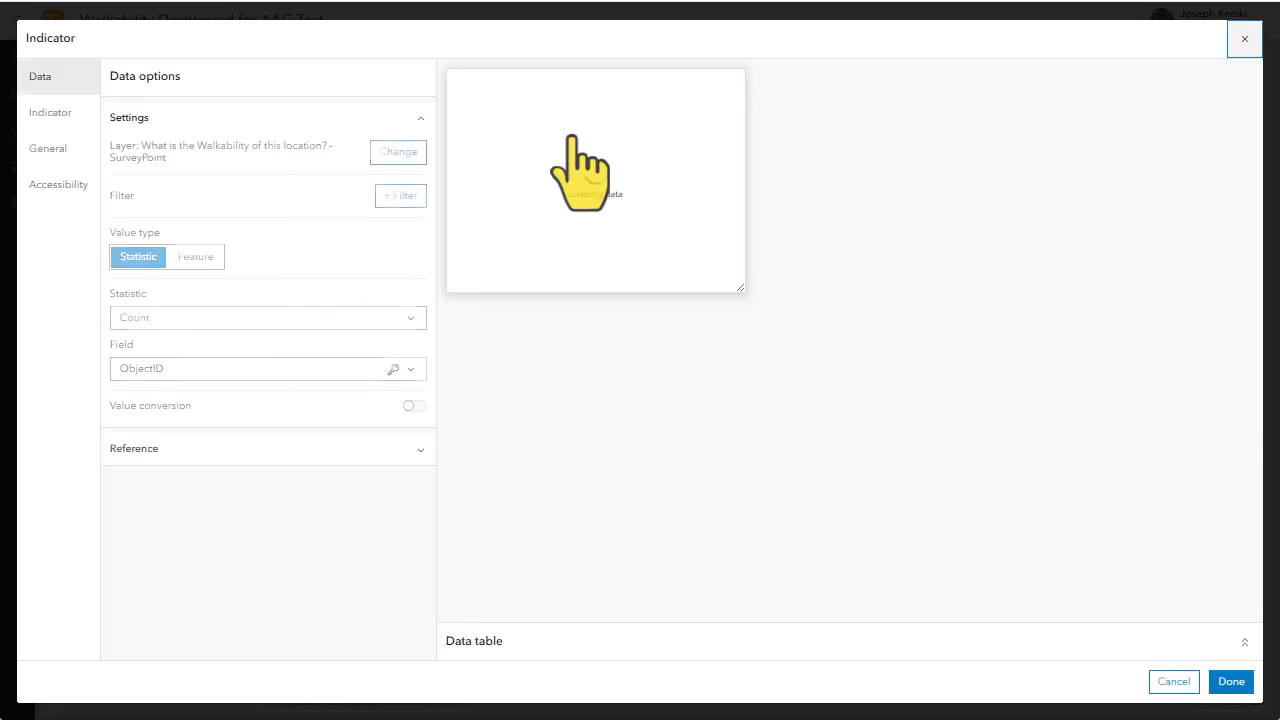
{"action": "left_click", "coordinate": [64, 152]}
{"action": "left_click", "coordinate": [202, 170]}
{"action": "type", "text": "The number of survey points added thus far is:"}
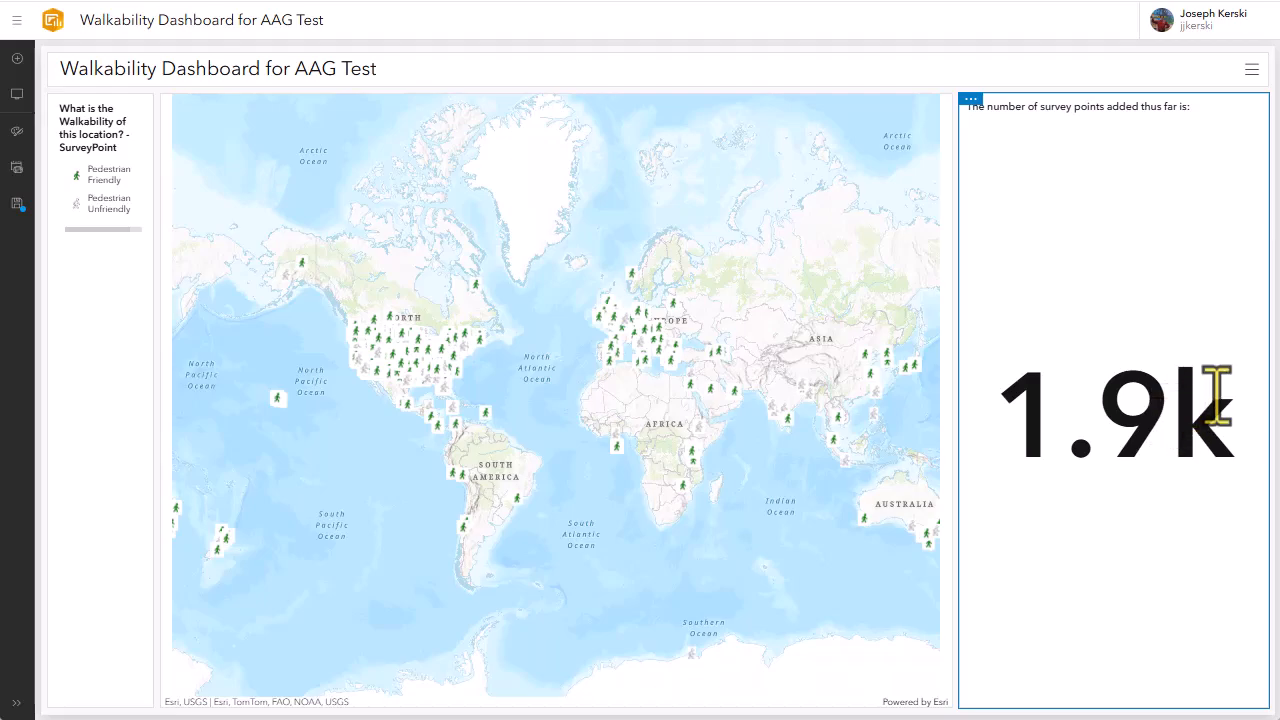
Add a pie chart of the "Pedestrian Friendly or Unfriendly?" field below the indicator, titled "Is this location pedestrian friendly or unfriendly?"
{"action": "left_click", "coordinate": [1132, 708]}
{"action": "left_click", "coordinate": [1090, 497]}
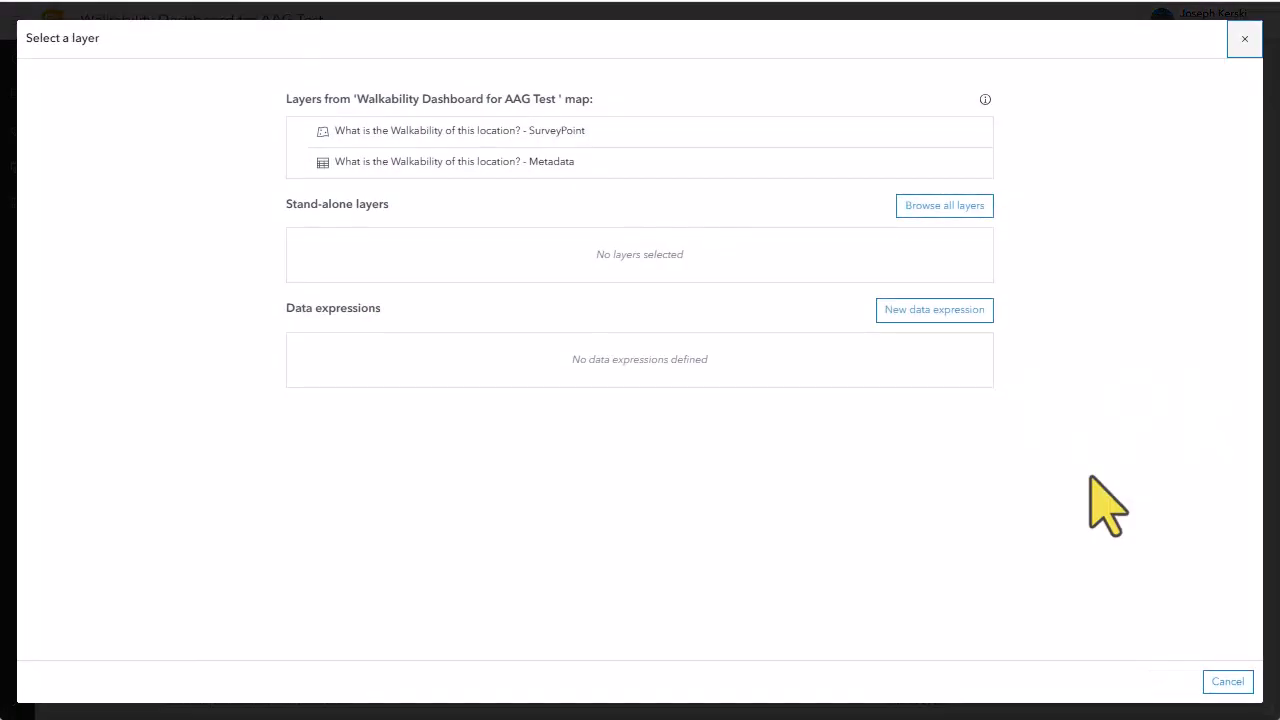
{"action": "left_click", "coordinate": [637, 132]}
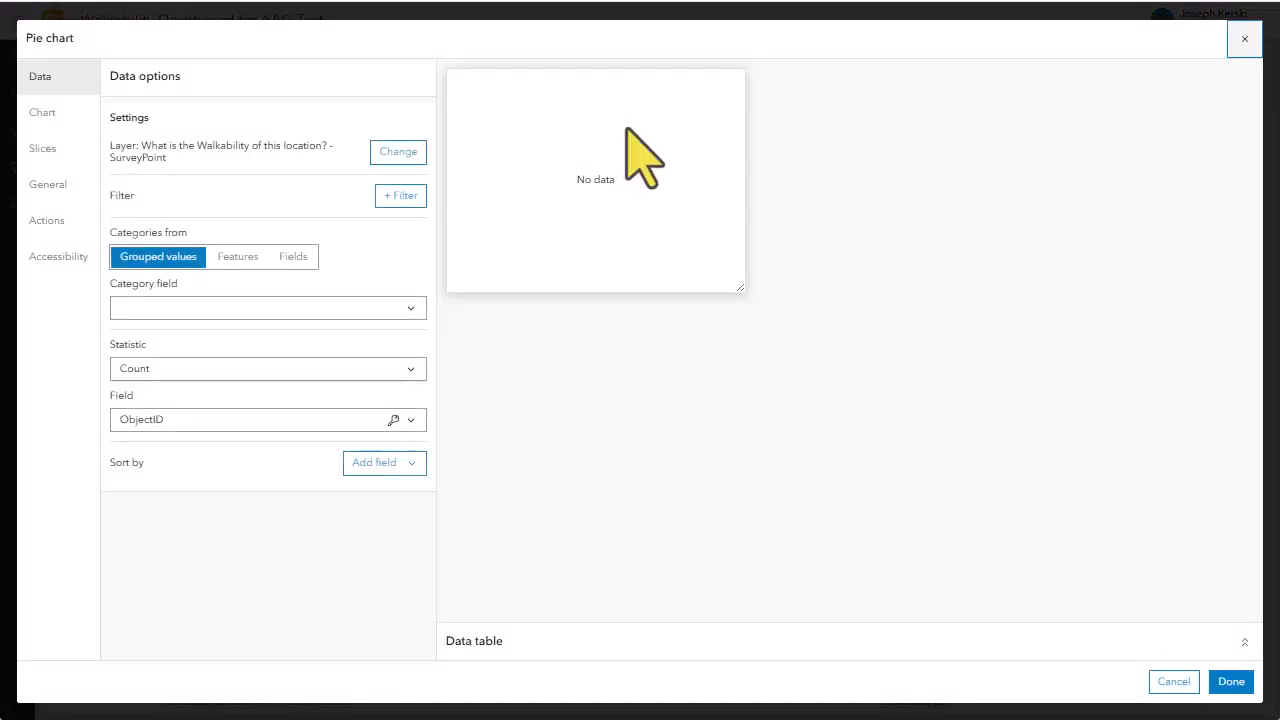
{"action": "left_click", "coordinate": [297, 310]}
{"action": "left_click", "coordinate": [280, 459]}
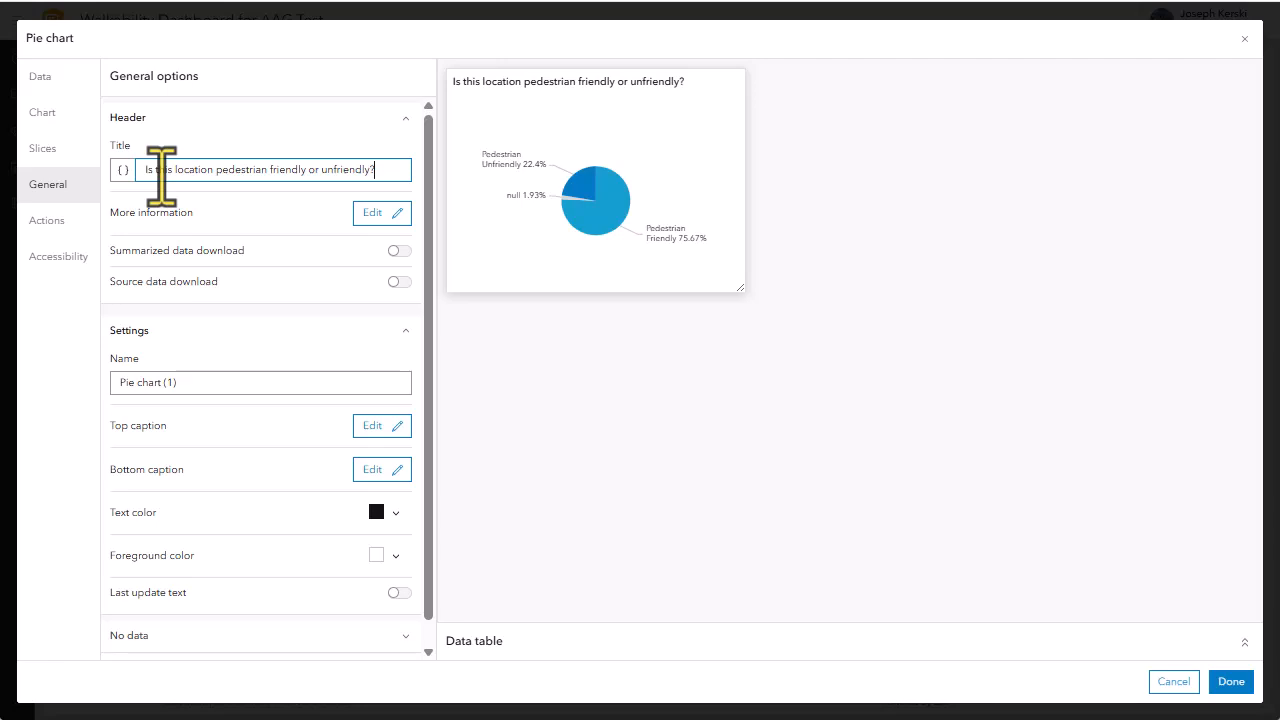
{"action": "left_click", "coordinate": [1228, 681]}
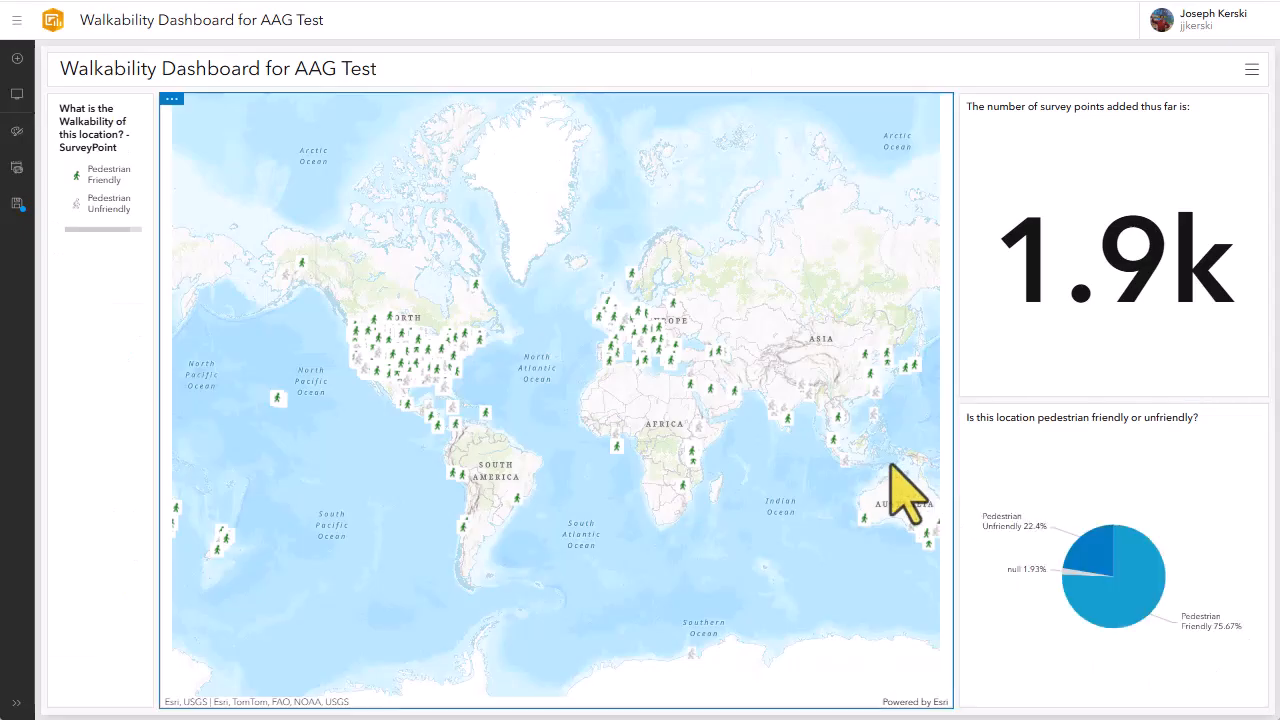
Add a SurveyPoint pie chart of "Rate the Walkability of this site" below the existing pie chart, titled "Rate the walkability of this site"
{"action": "left_click", "coordinate": [16, 58]}
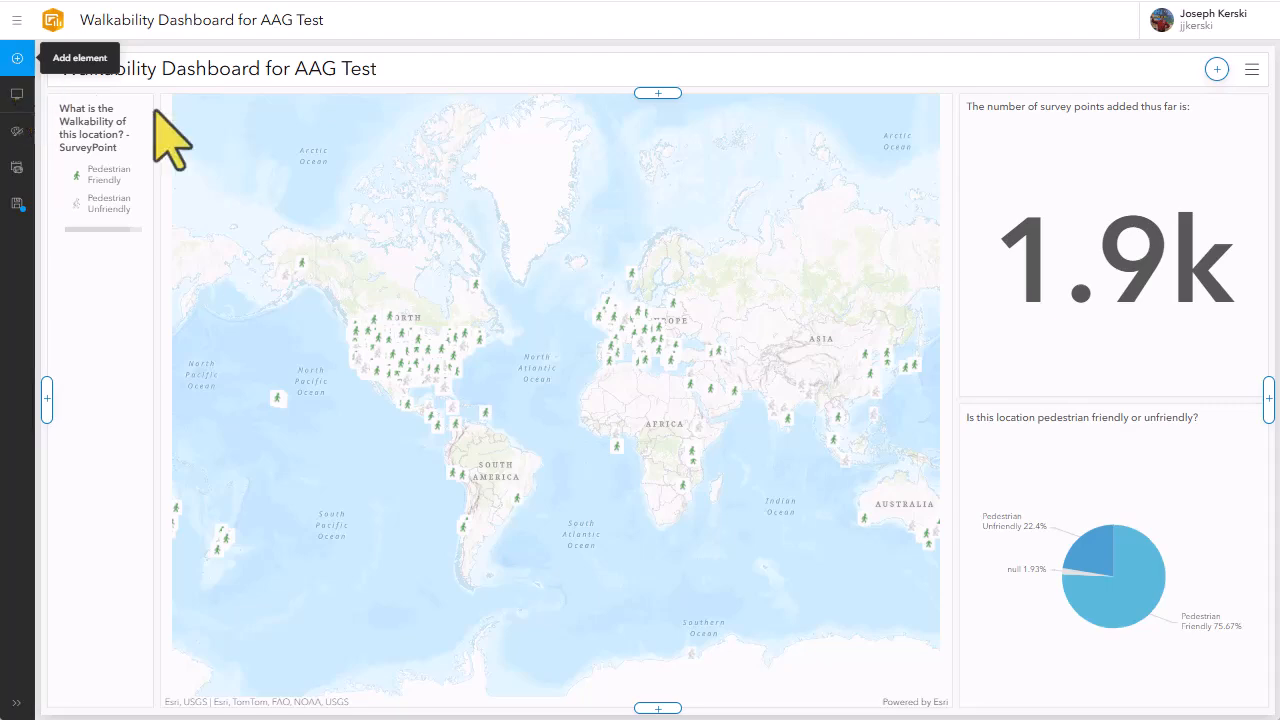
{"action": "left_click", "coordinate": [1114, 690]}
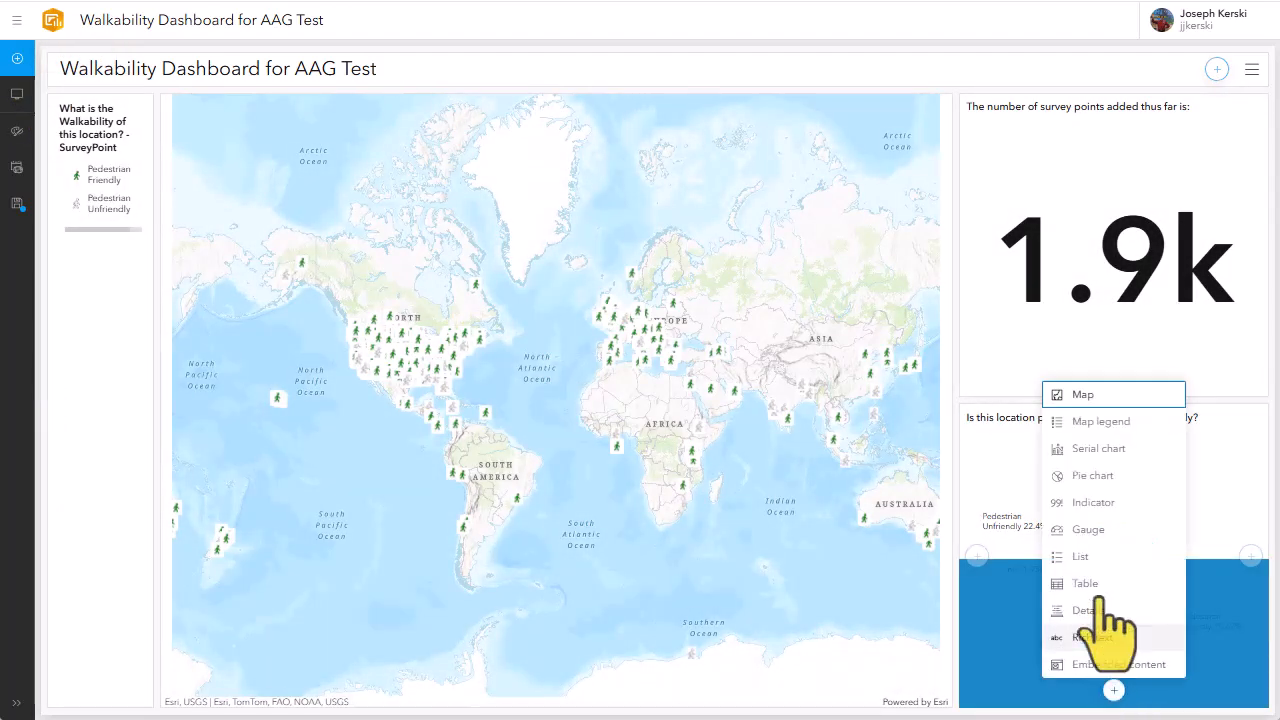
{"action": "left_click", "coordinate": [1092, 476]}
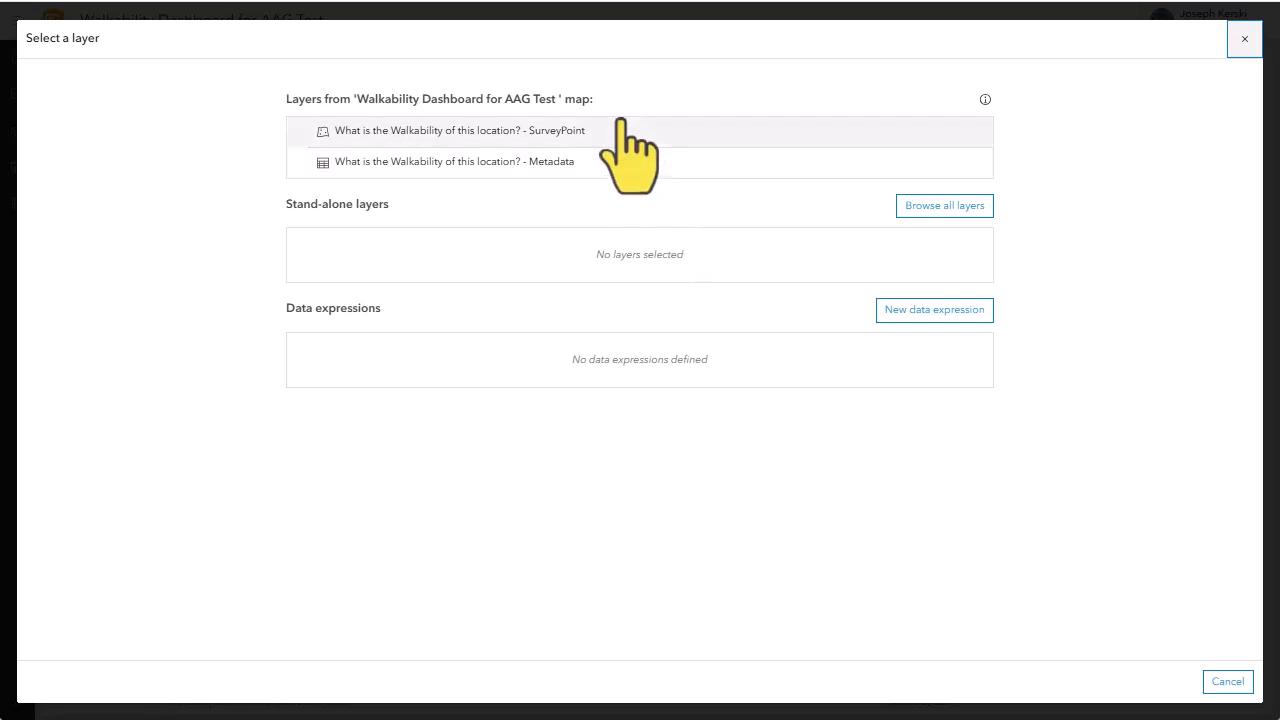
{"action": "left_click", "coordinate": [618, 126]}
{"action": "left_click", "coordinate": [228, 308]}
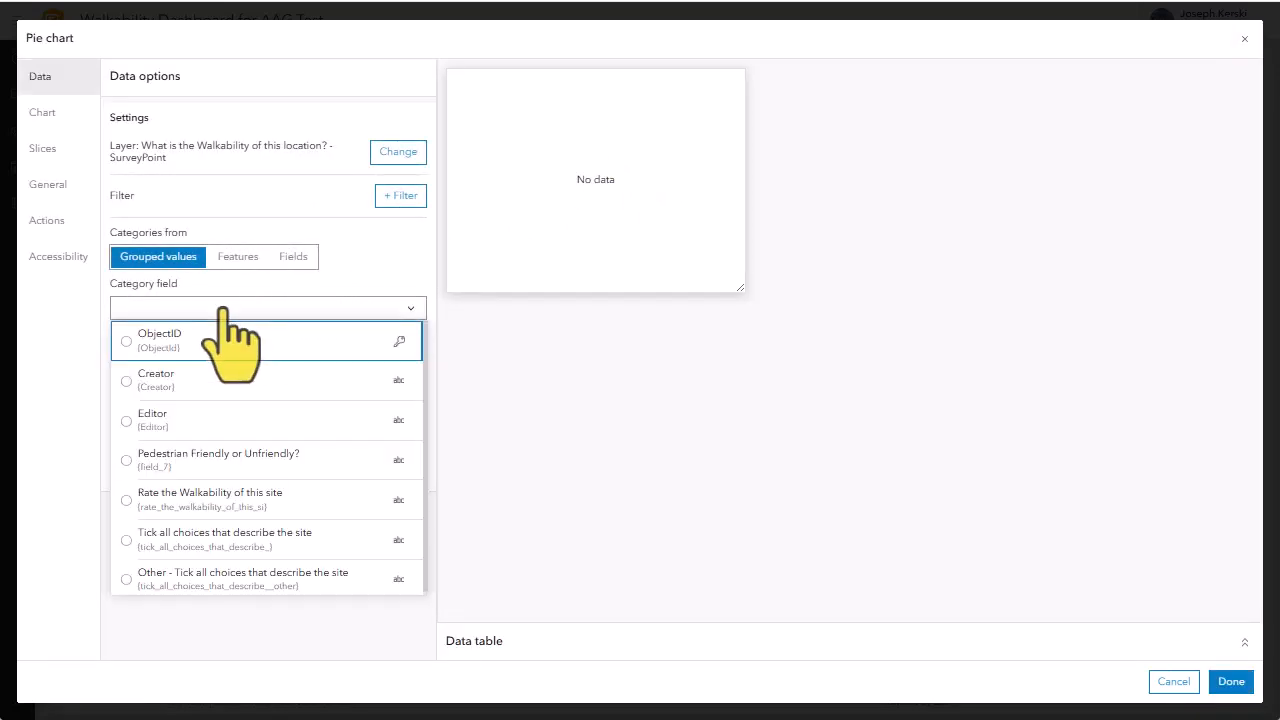
{"action": "left_click", "coordinate": [236, 500]}
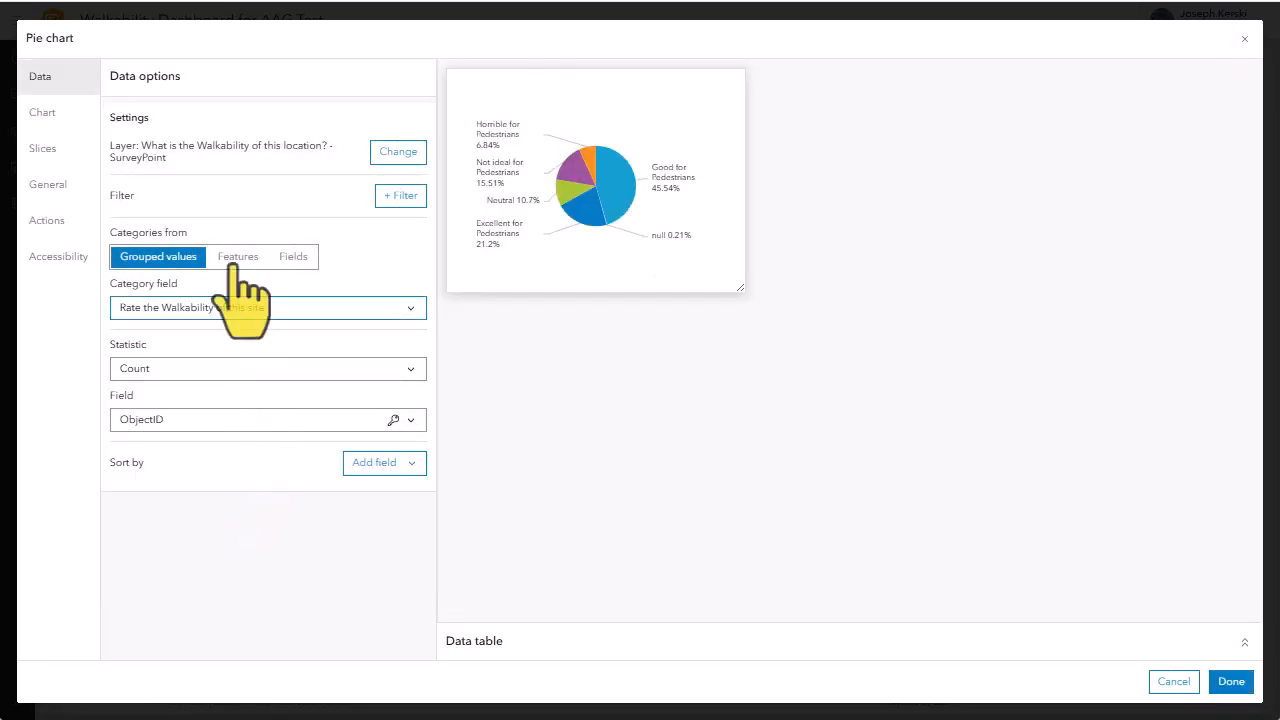
{"action": "left_click", "coordinate": [55, 184]}
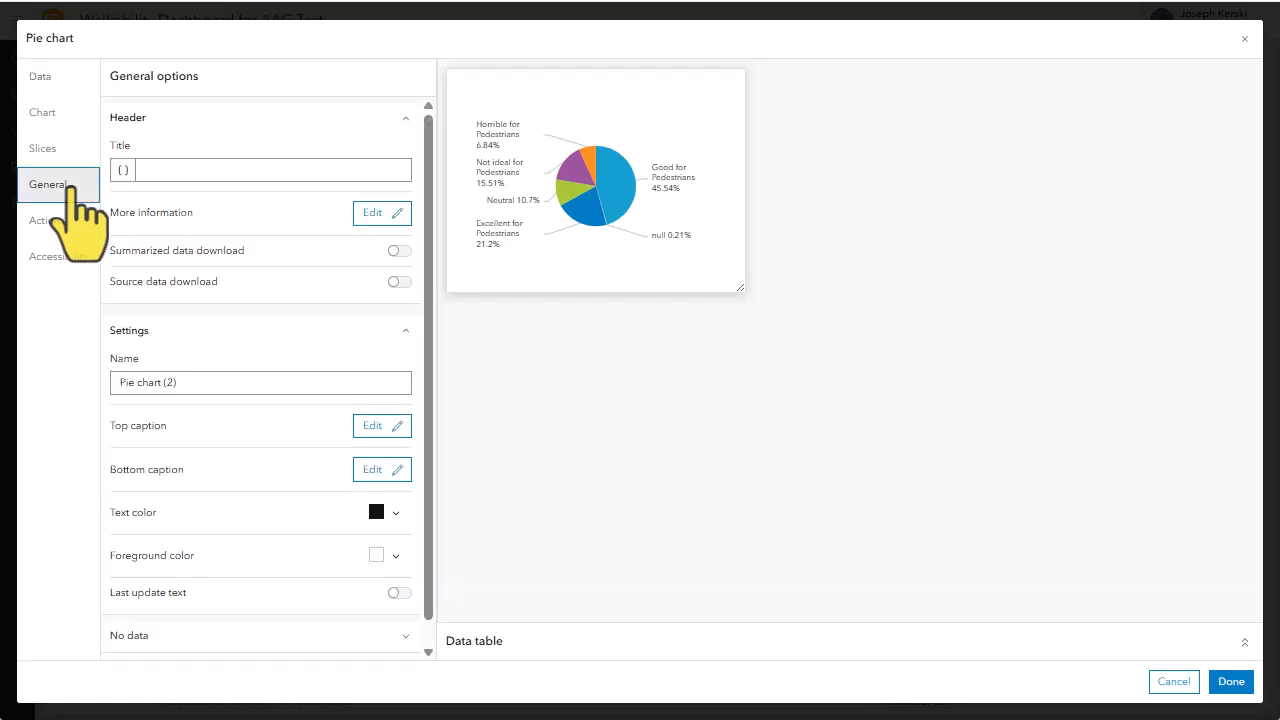
{"action": "type", "text": "Rate the walkability of this site"}
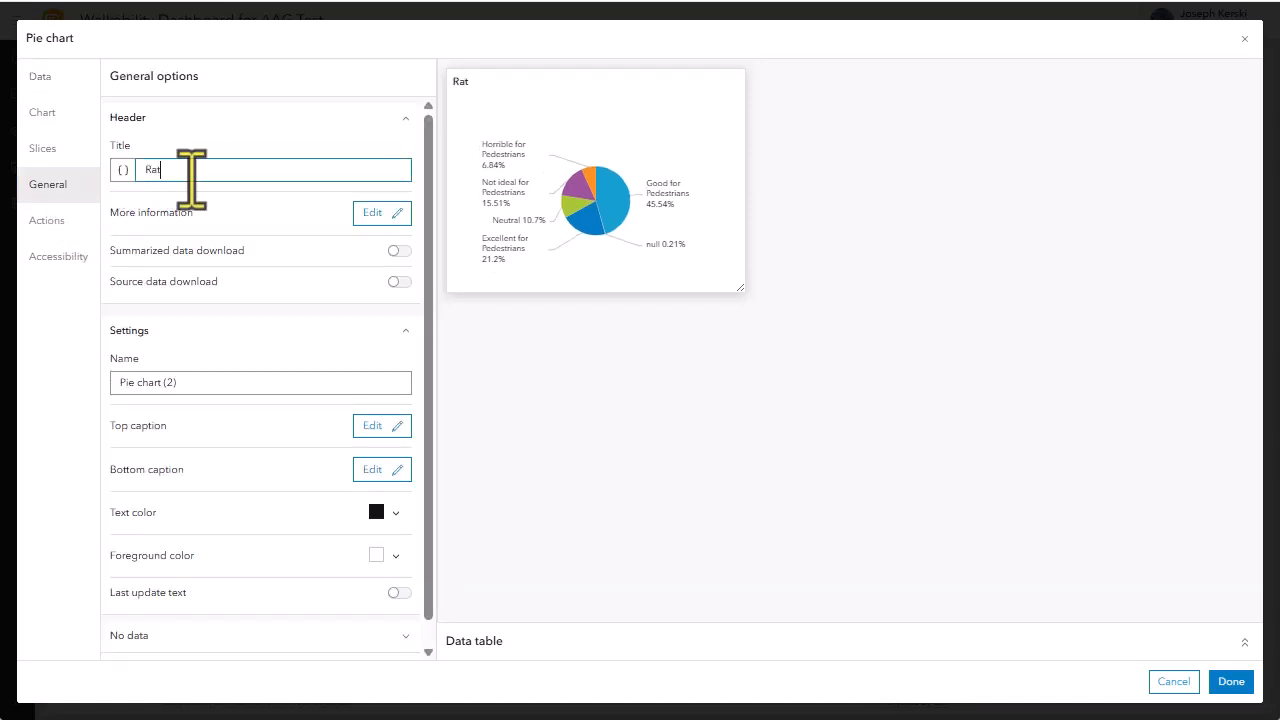
{"action": "left_click", "coordinate": [1232, 682]}
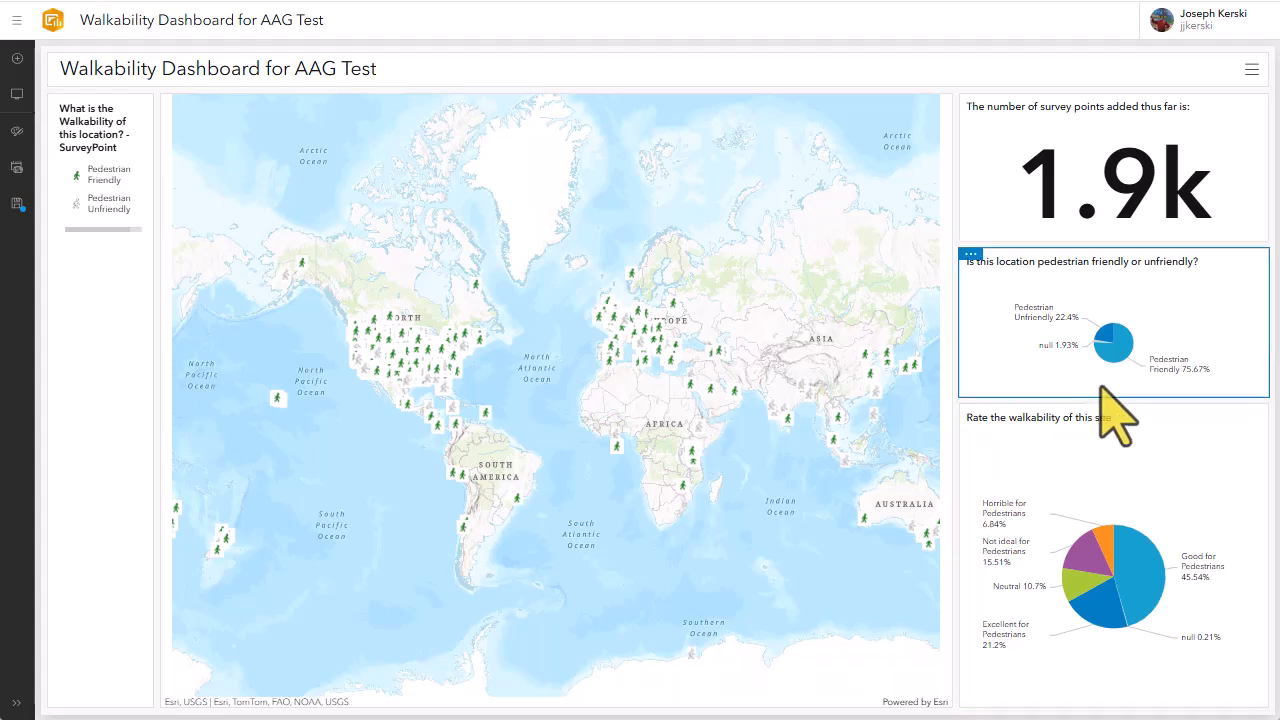
Enlarge the pedestrian friendly or unfriendly pie chart and recolor its Pedestrian Friendly slice green and Pedestrian Unfriendly slice grey
{"action": "left_click_drag", "start_coordinate": [1097, 399], "coordinate": [1096, 453]}
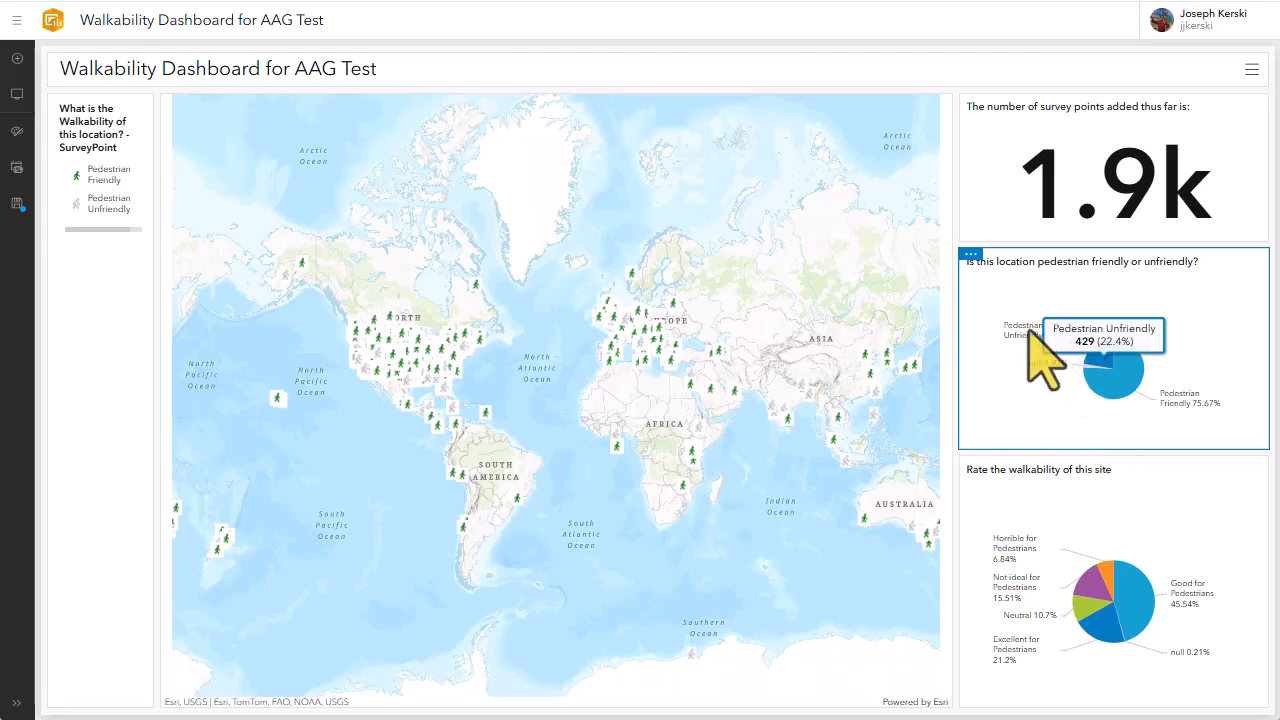
{"action": "mouse_move", "coordinate": [971, 275]}
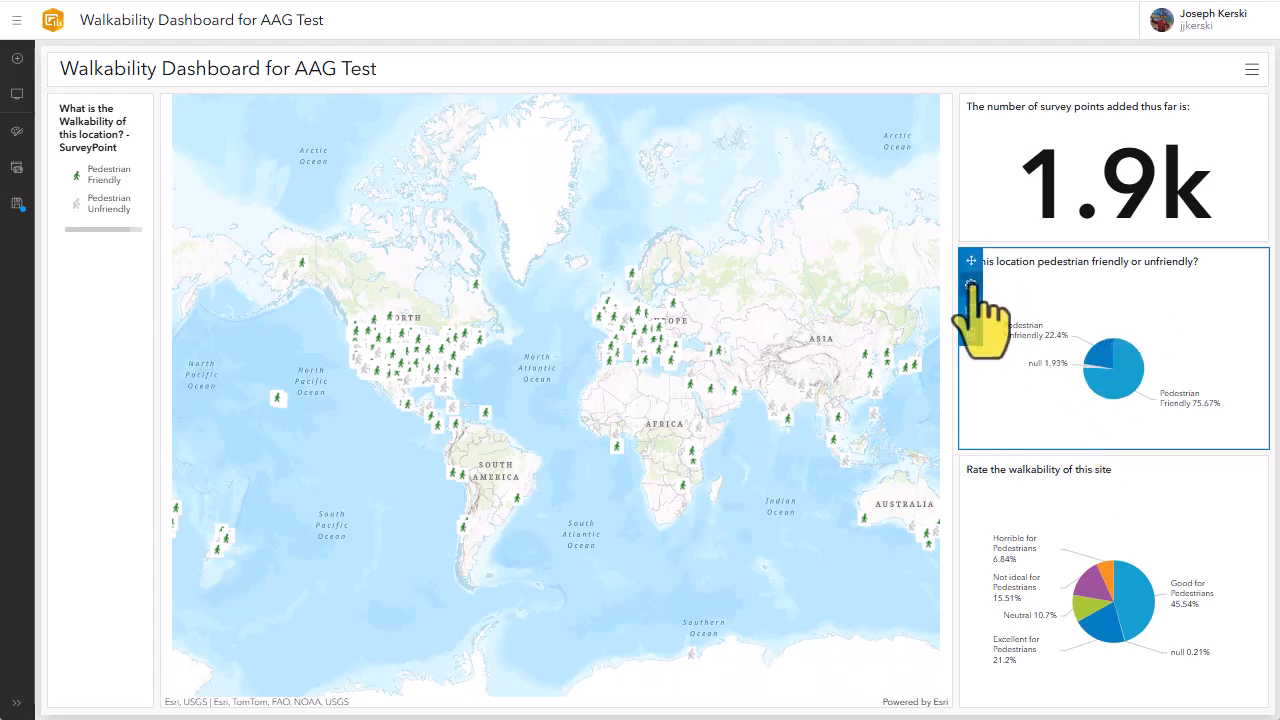
{"action": "left_click", "coordinate": [972, 290]}
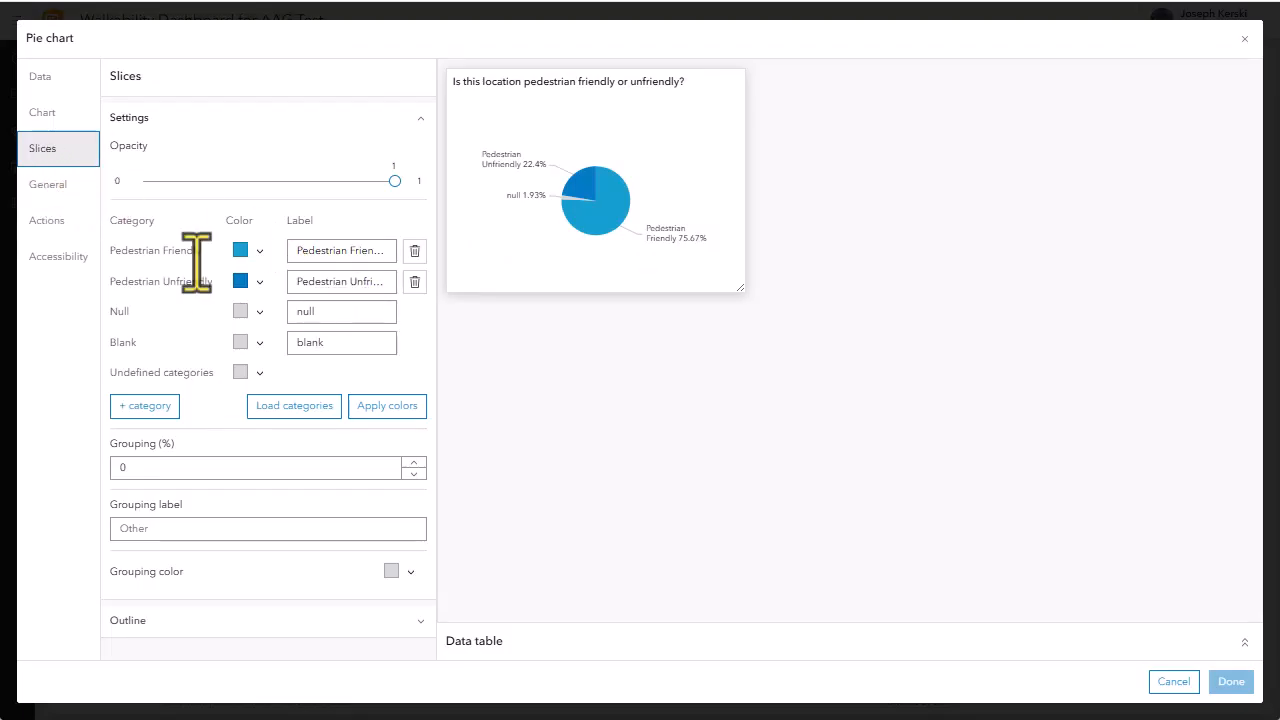
{"action": "left_click", "coordinate": [241, 252]}
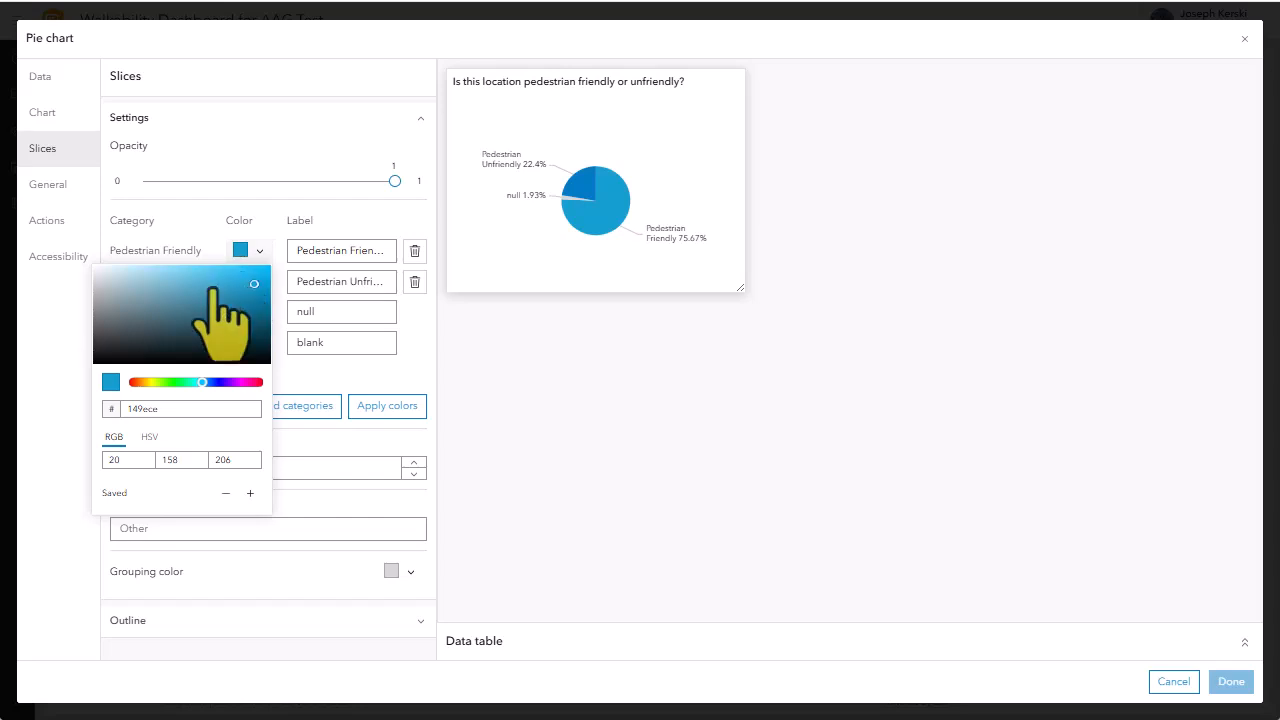
{"action": "left_click", "coordinate": [171, 382]}
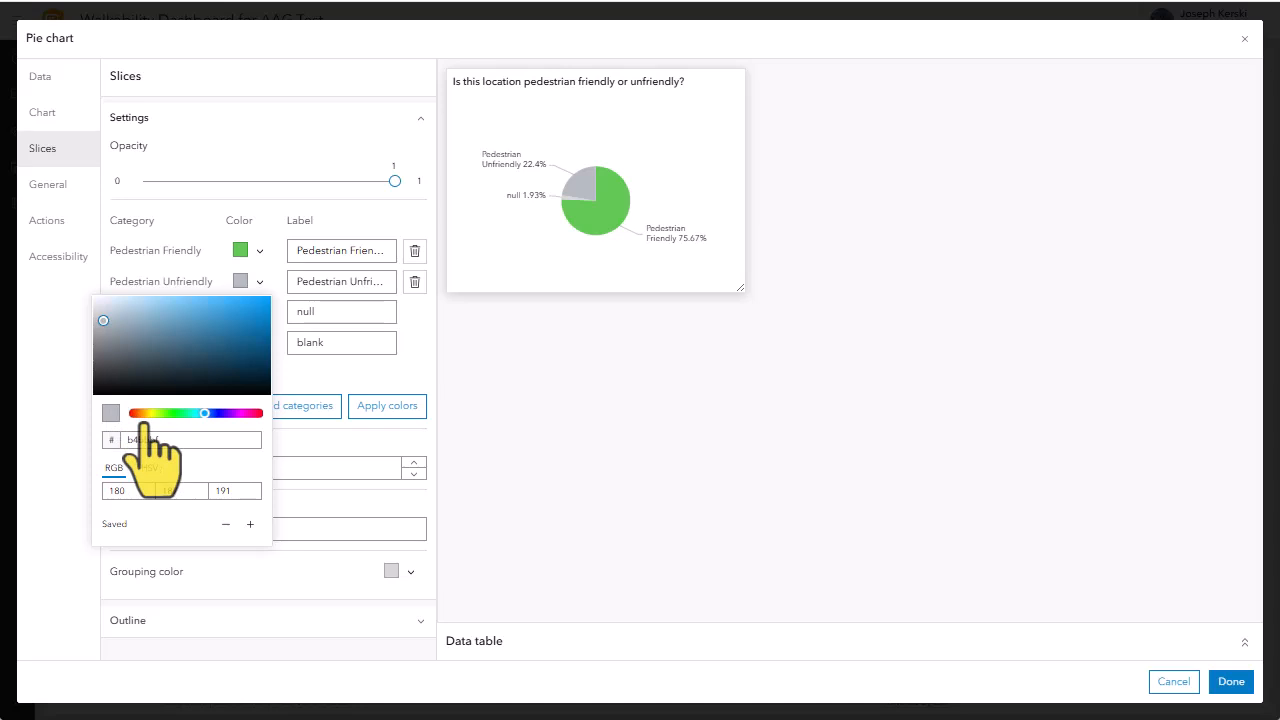
{"action": "left_click", "coordinate": [529, 492]}
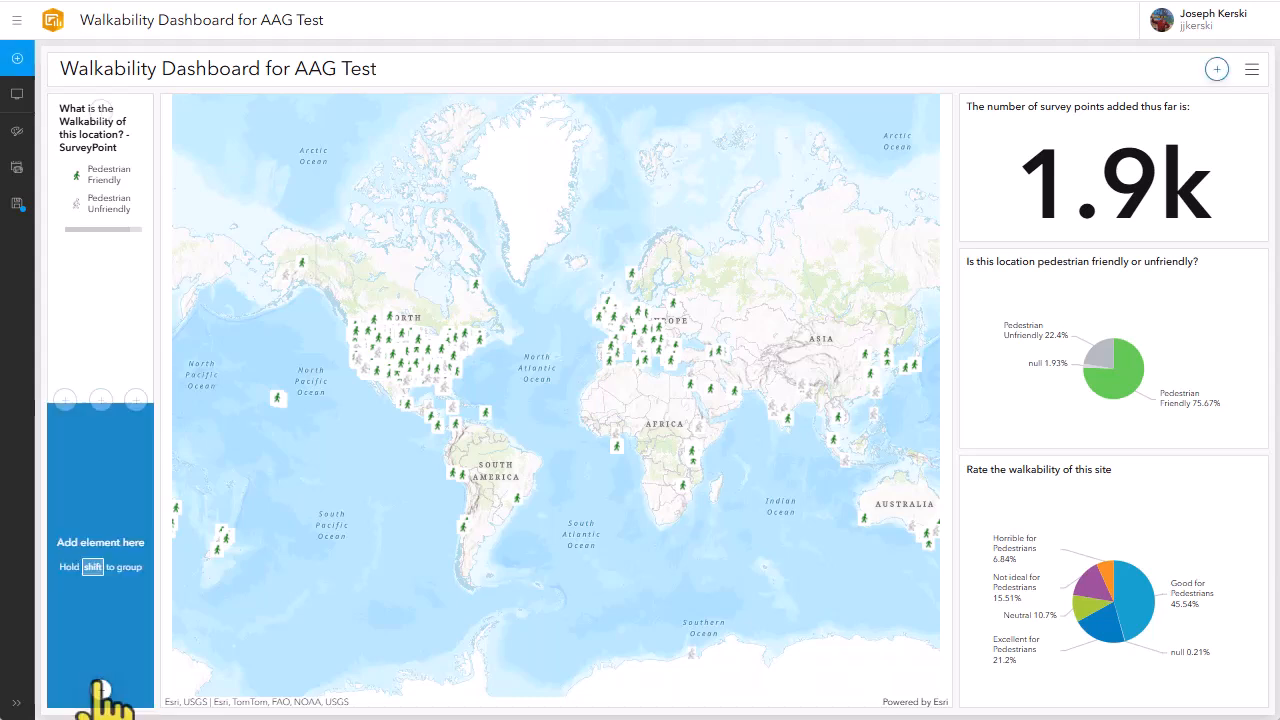
{"action": "left_click", "coordinate": [101, 690]}
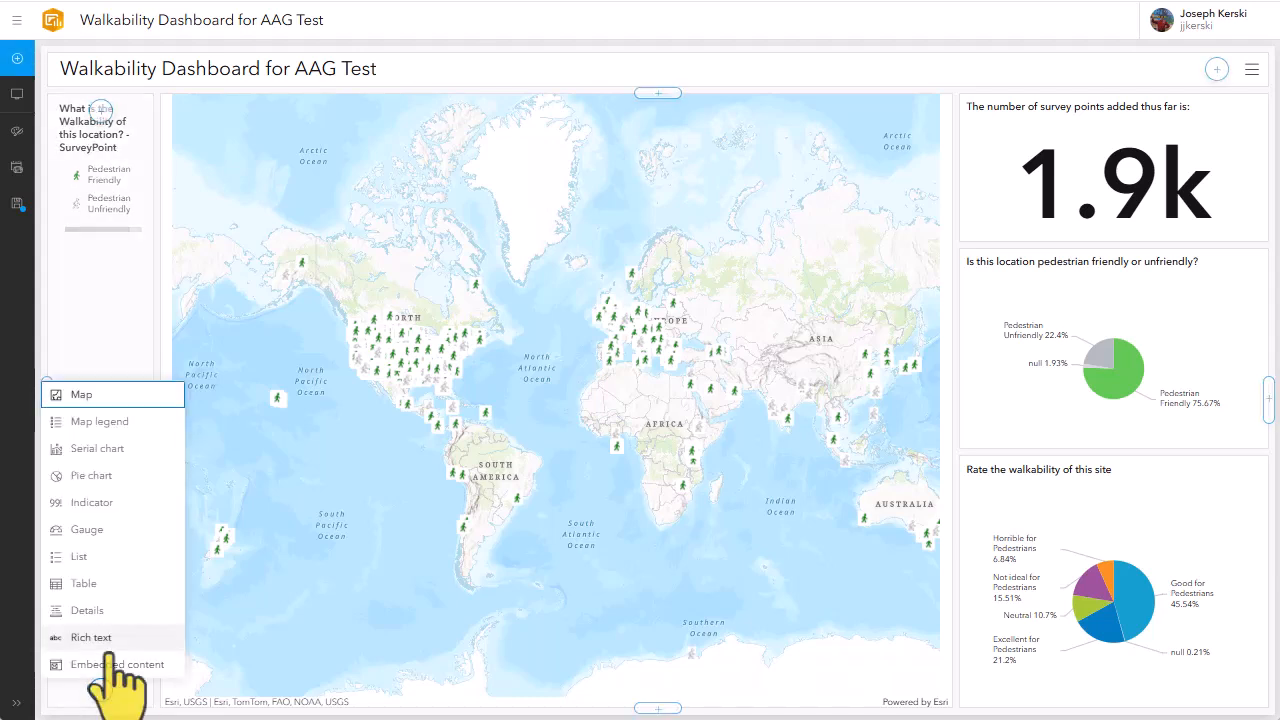
{"action": "left_click", "coordinate": [117, 664]}
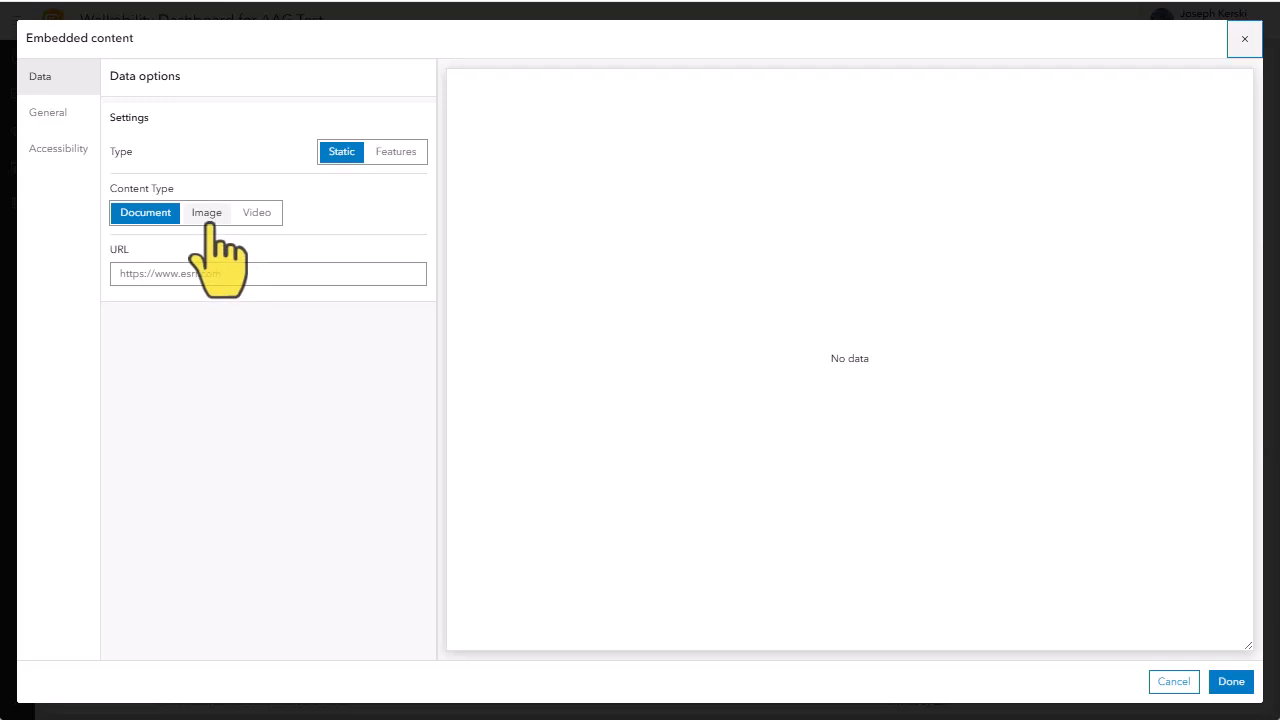
{"action": "left_click", "coordinate": [206, 213]}
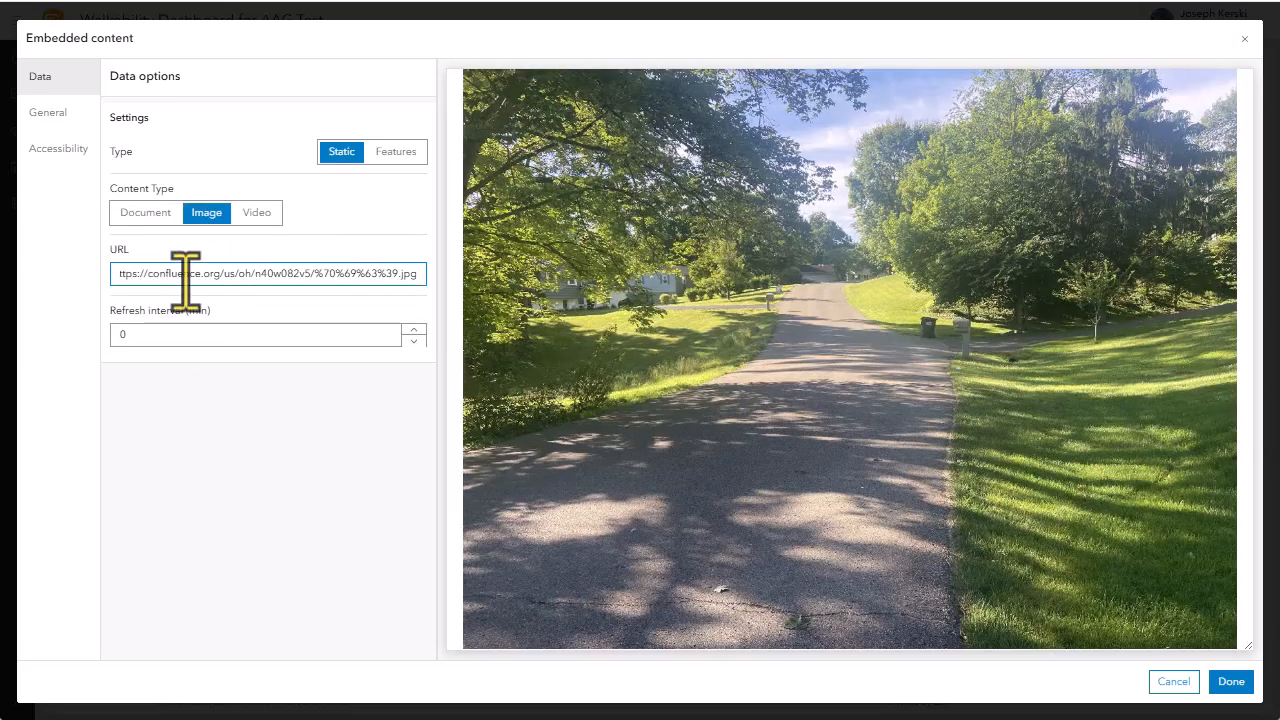
{"action": "left_click", "coordinate": [1231, 681]}
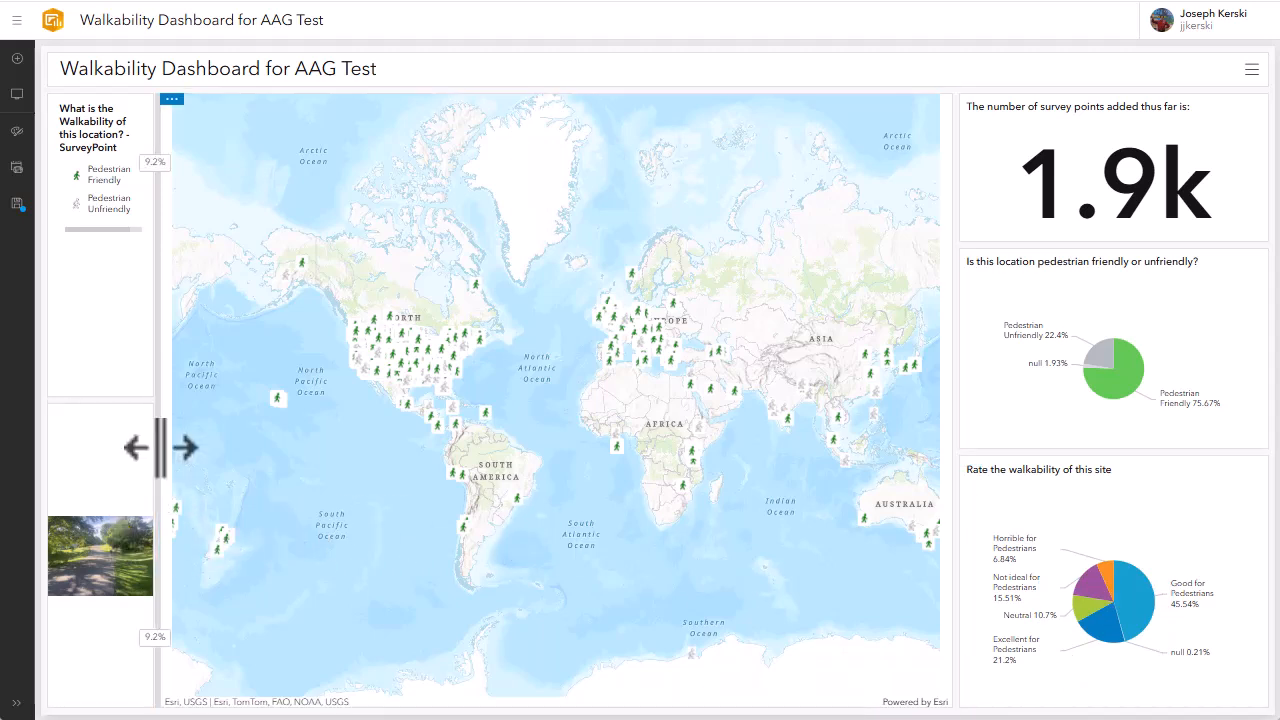
{"action": "left_click_drag", "start_coordinate": [157, 446], "coordinate": [288, 446]}
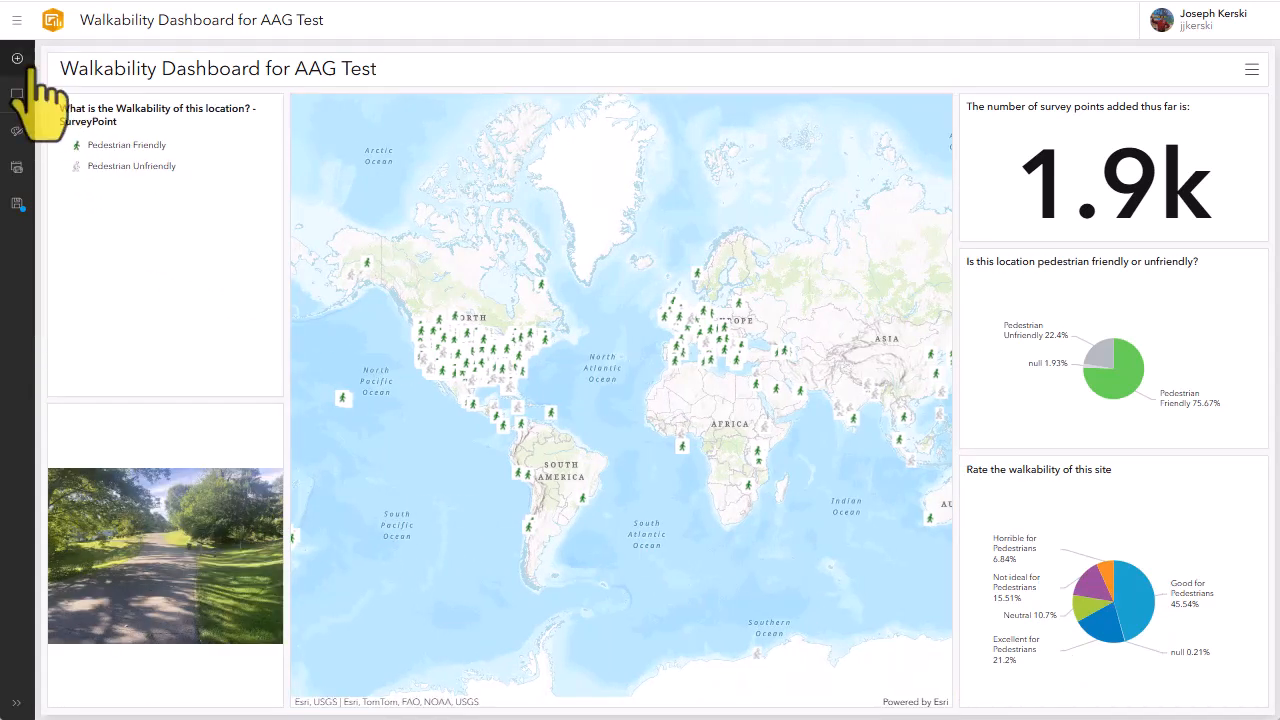
Add rich text reading "This walkability dashboard was created from a crowdsourced open ArcGIS Survey123." and place it between the legend and the image
{"action": "left_click_drag", "start_coordinate": [17, 58], "coordinate": [46, 400]}
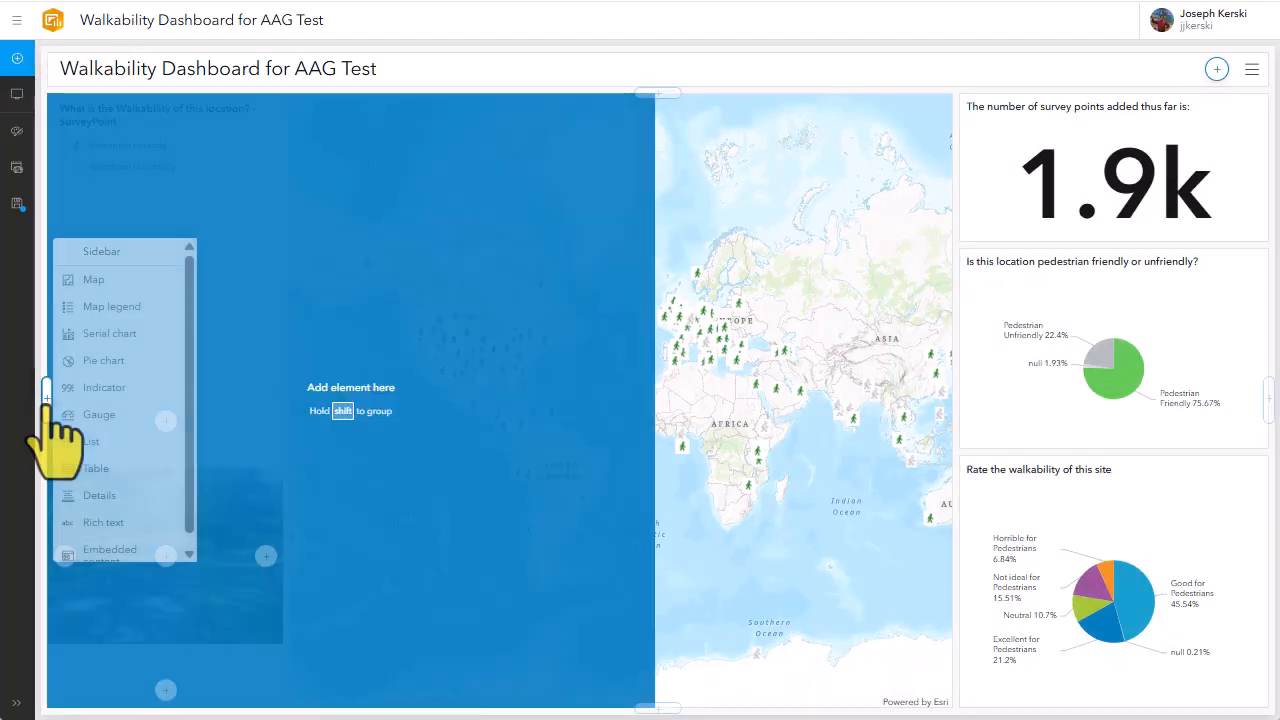
{"action": "left_click", "coordinate": [128, 524]}
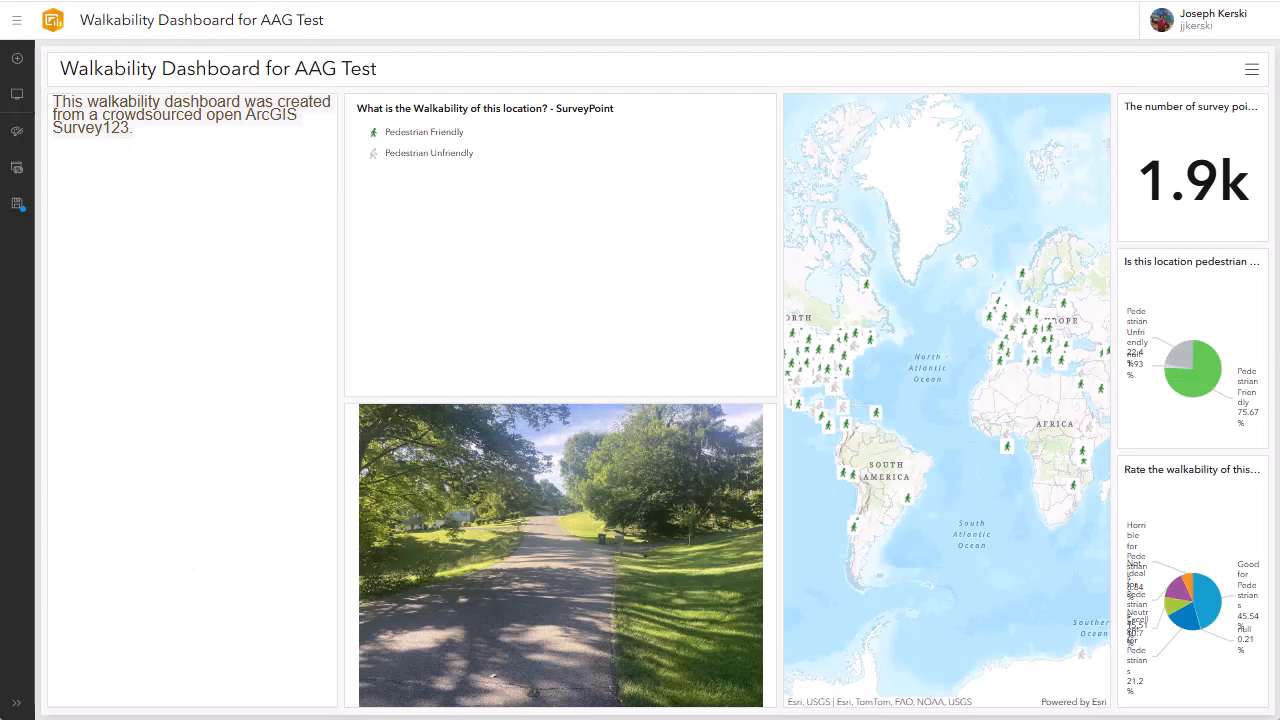
{"action": "mouse_move", "coordinate": [130, 185]}
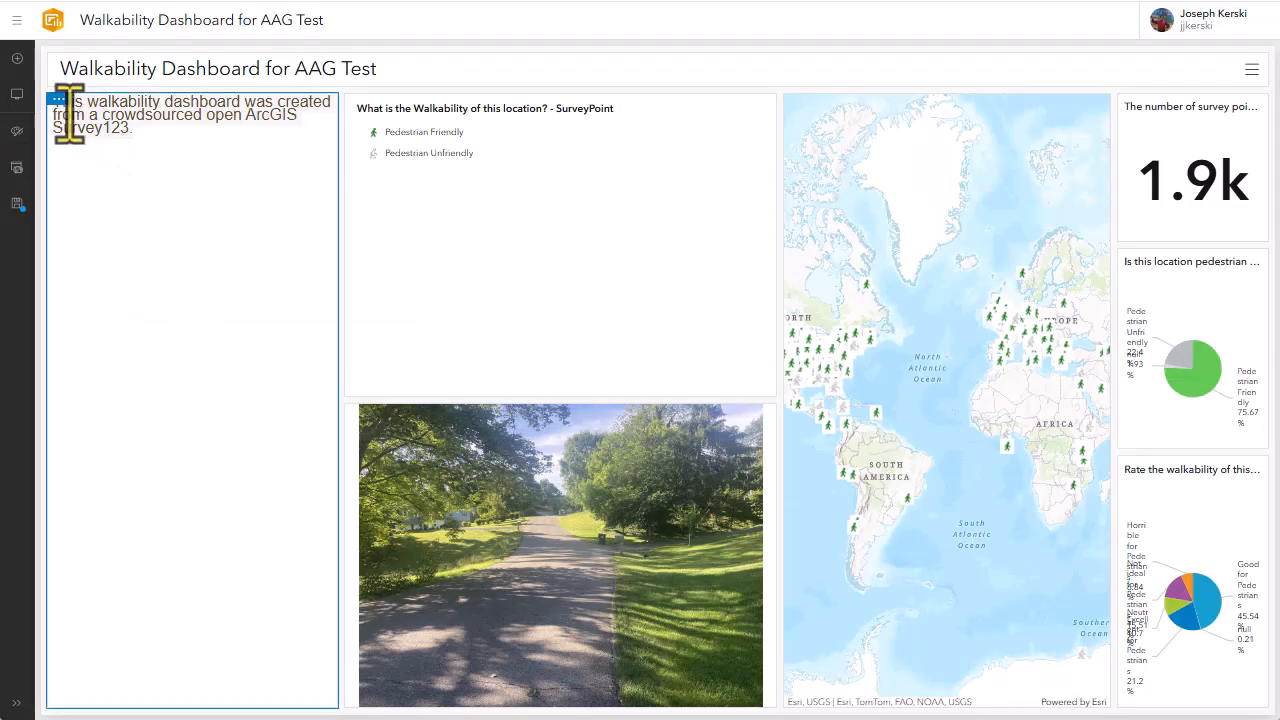
{"action": "left_click_drag", "start_coordinate": [58, 100], "coordinate": [333, 418]}
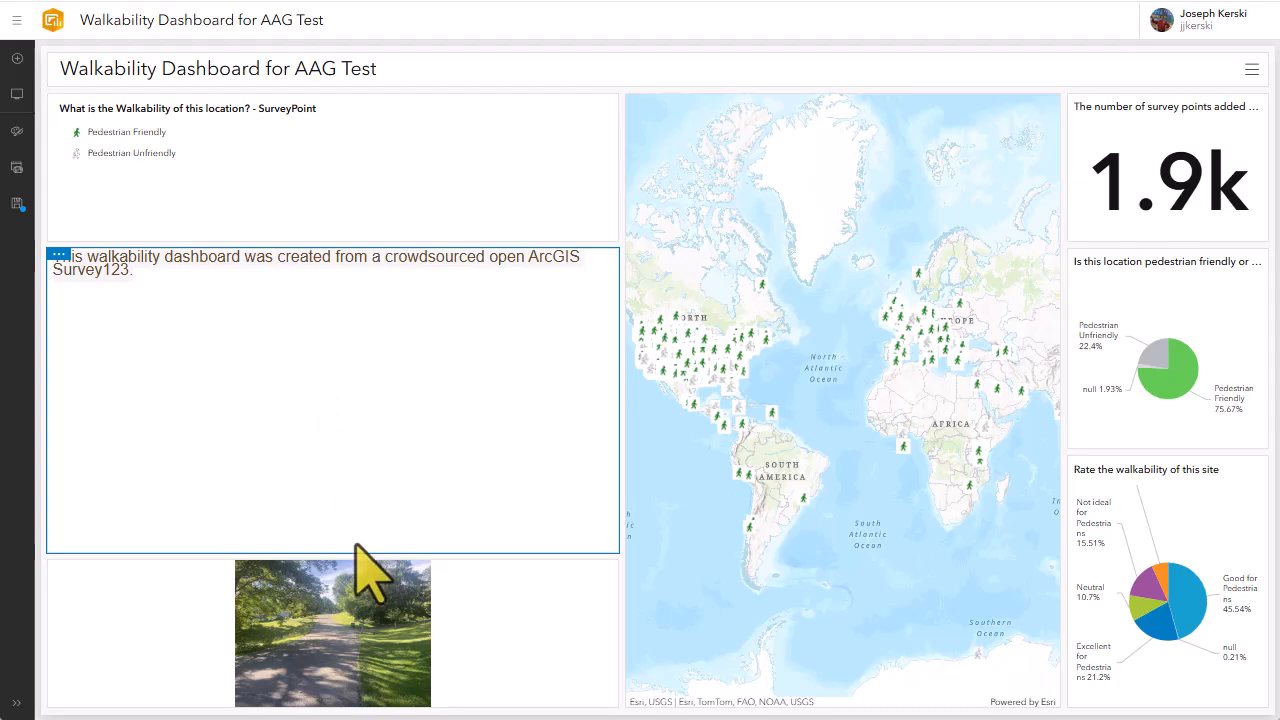
Shorten the rich text element with its text centered, and narrow its column to give the map more width
{"action": "left_click_drag", "start_coordinate": [343, 551], "coordinate": [340, 381]}
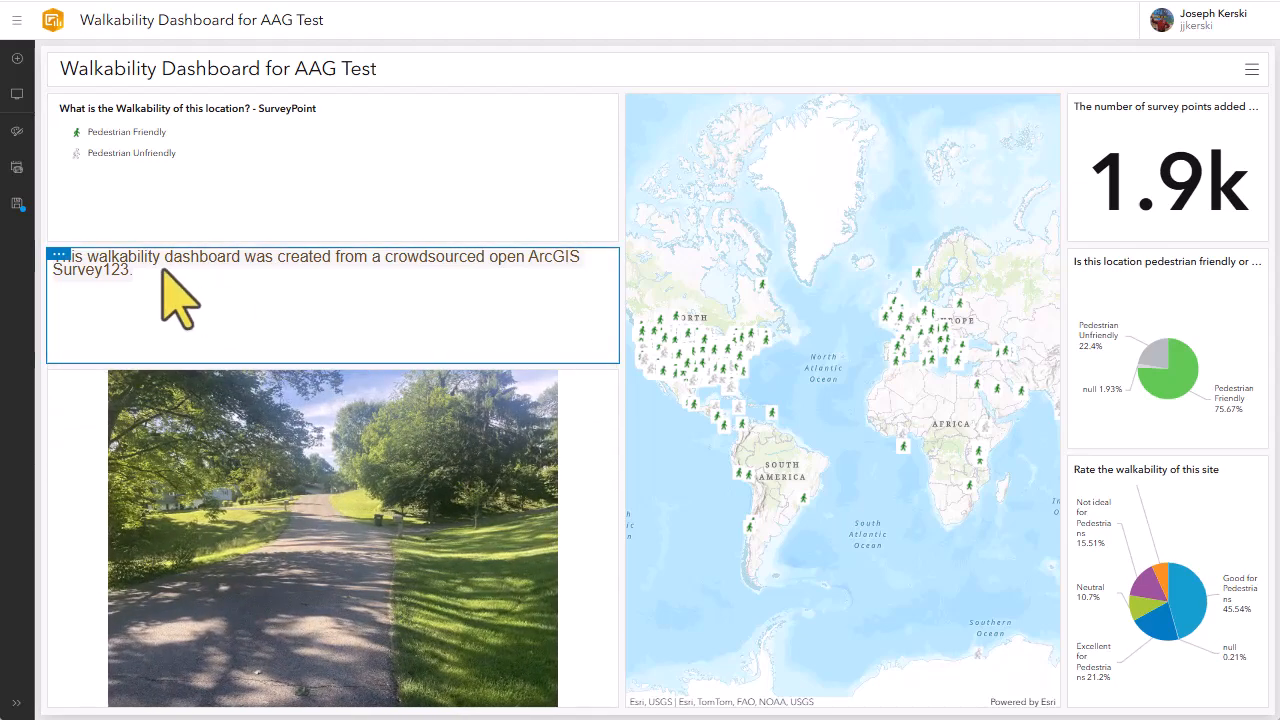
{"action": "left_click_drag", "start_coordinate": [400, 366], "coordinate": [399, 327]}
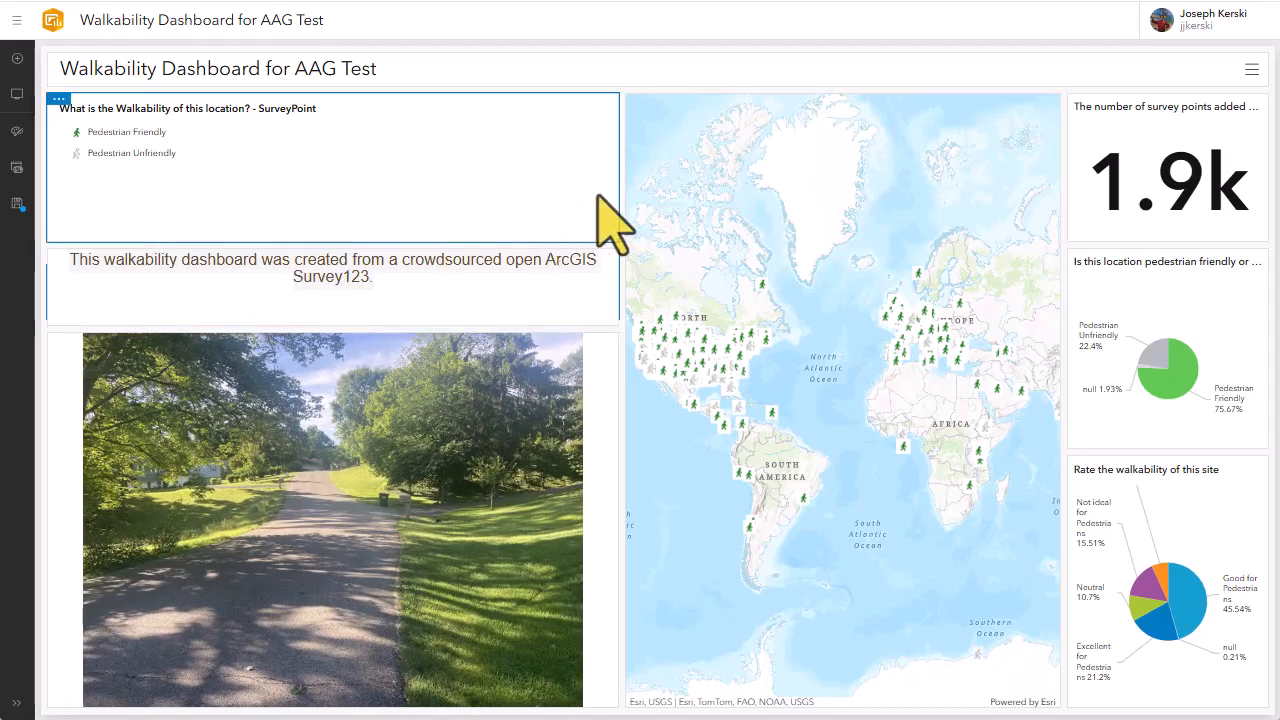
{"action": "left_click_drag", "start_coordinate": [623, 196], "coordinate": [420, 200]}
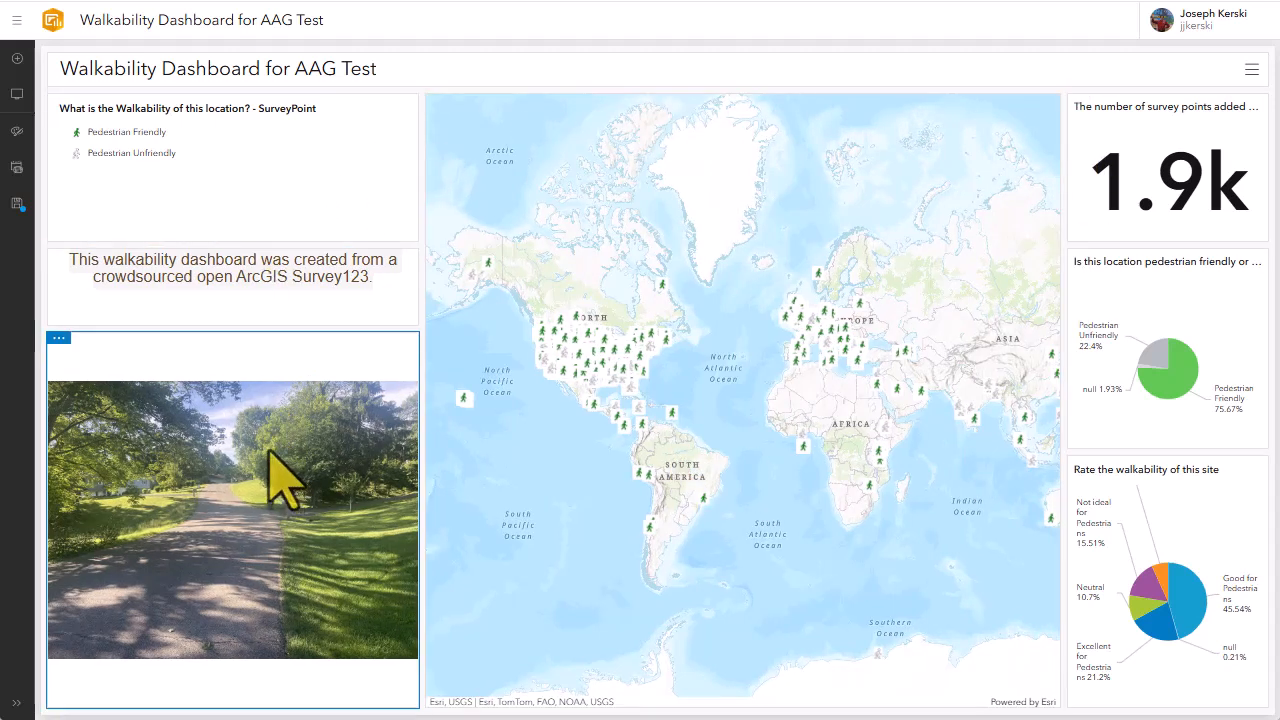
Save a copy of the dashboard titled "Walkability Dashboard for AAG Test 2"
{"action": "left_click", "coordinate": [17, 203]}
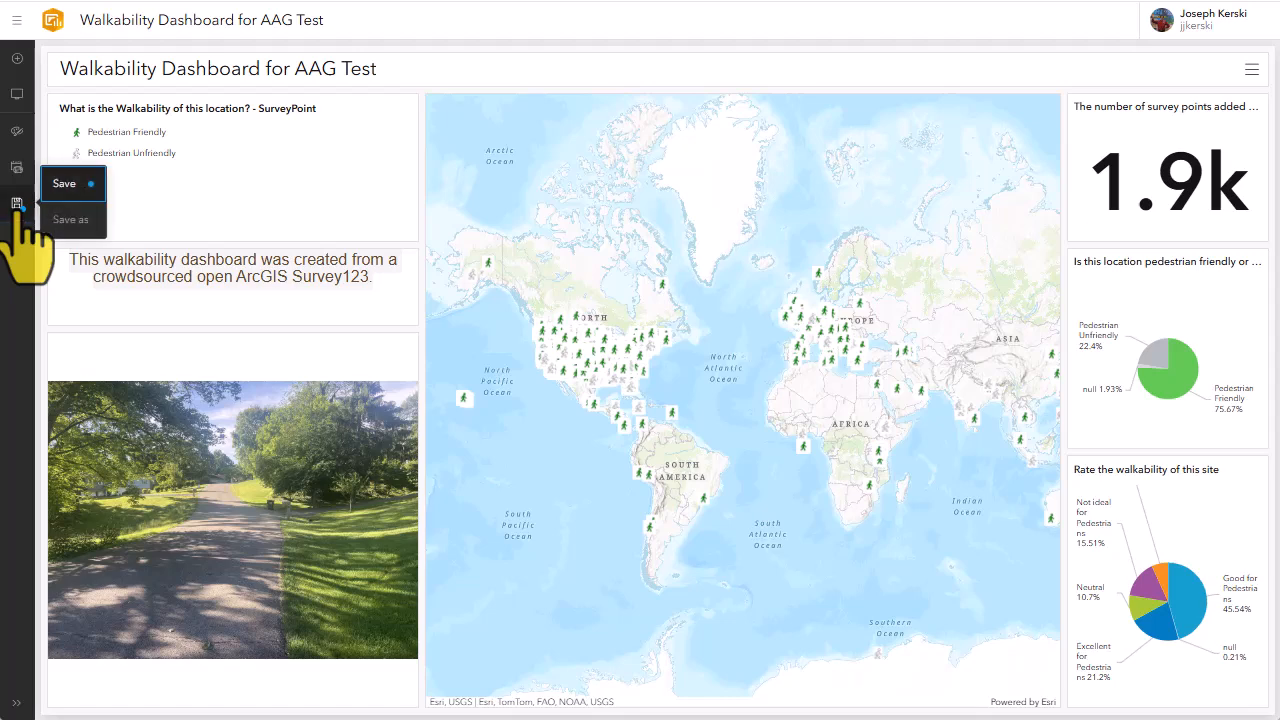
{"action": "left_click", "coordinate": [75, 215]}
{"action": "left_click", "coordinate": [590, 271]}
{"action": "key", "text": "BackSpace"}
{"action": "key", "text": "BackSpace"}
{"action": "key", "text": "BackSpace"}
{"action": "key", "text": "BackSpace"}
{"action": "key", "text": "BackSpace"}
{"action": "key", "text": "BackSpace"}
{"action": "type", "text": "2"}
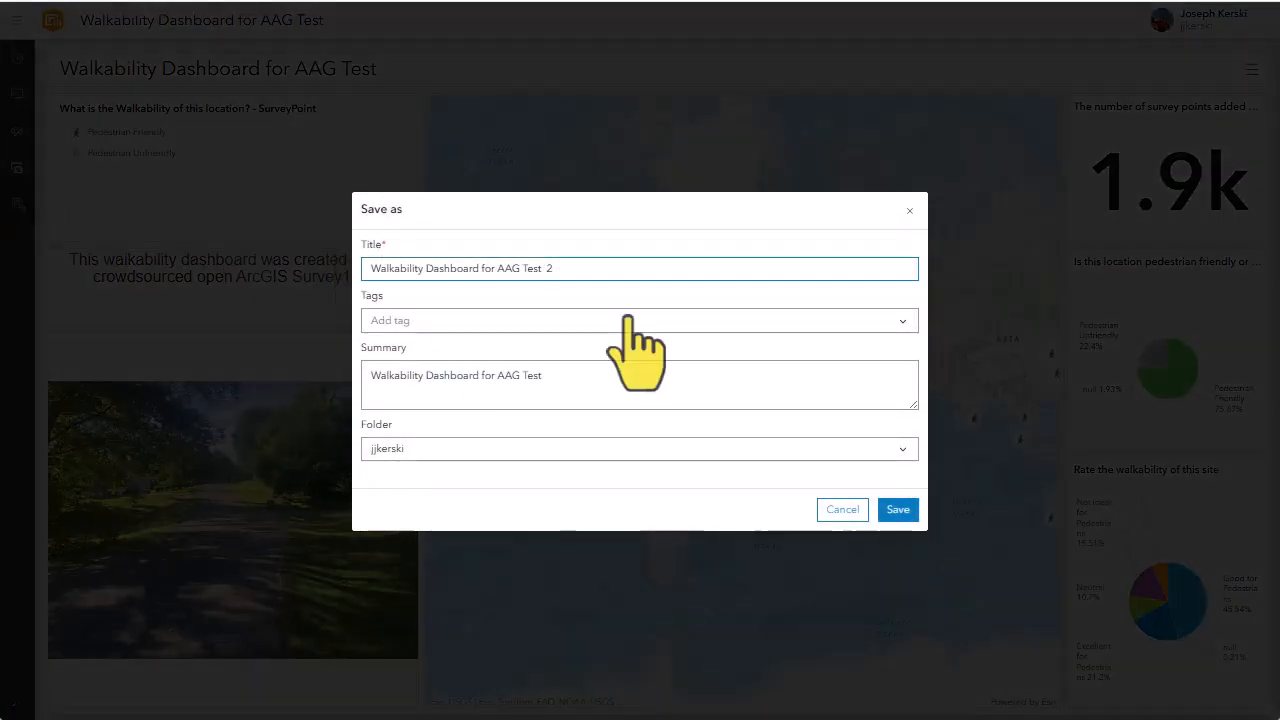
{"action": "left_click", "coordinate": [905, 512]}
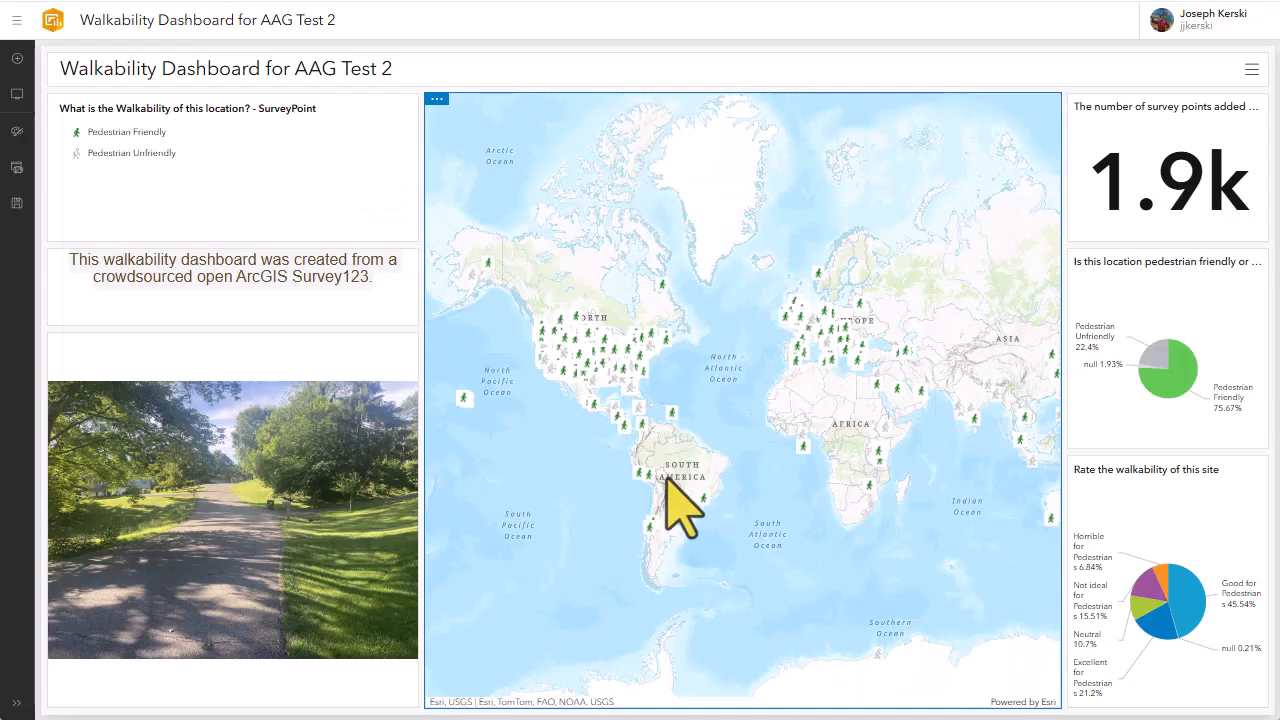
Examine the pop-up ratings and photos of several survey points in North America on the dashboard map
{"action": "left_click", "coordinate": [594, 350]}
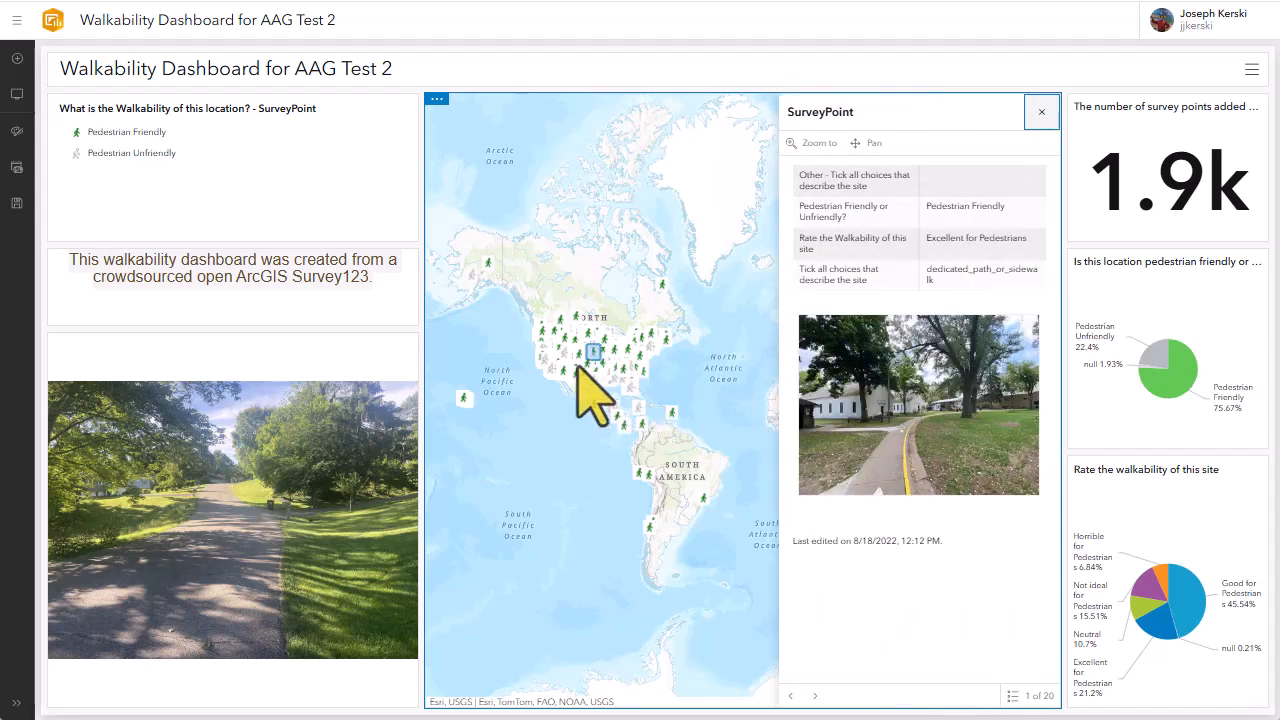
{"action": "left_click", "coordinate": [578, 358]}
{"action": "left_click", "coordinate": [573, 341]}
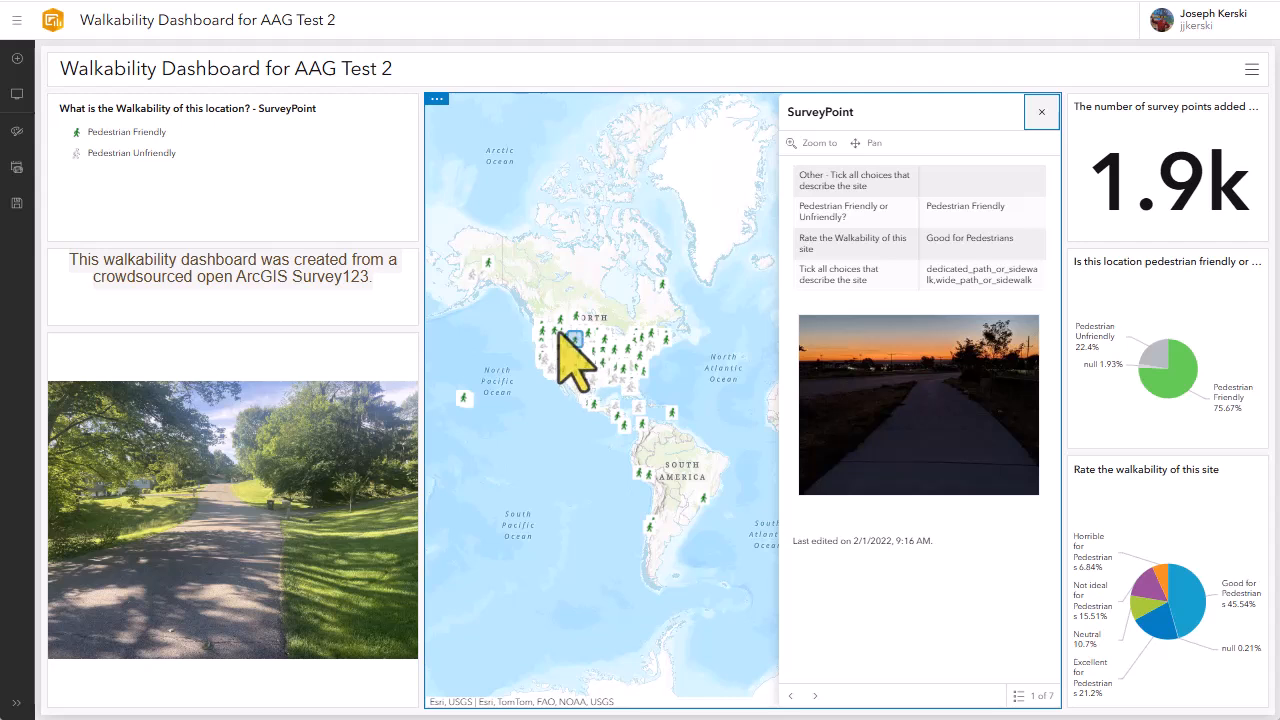
{"action": "left_click", "coordinate": [555, 328]}
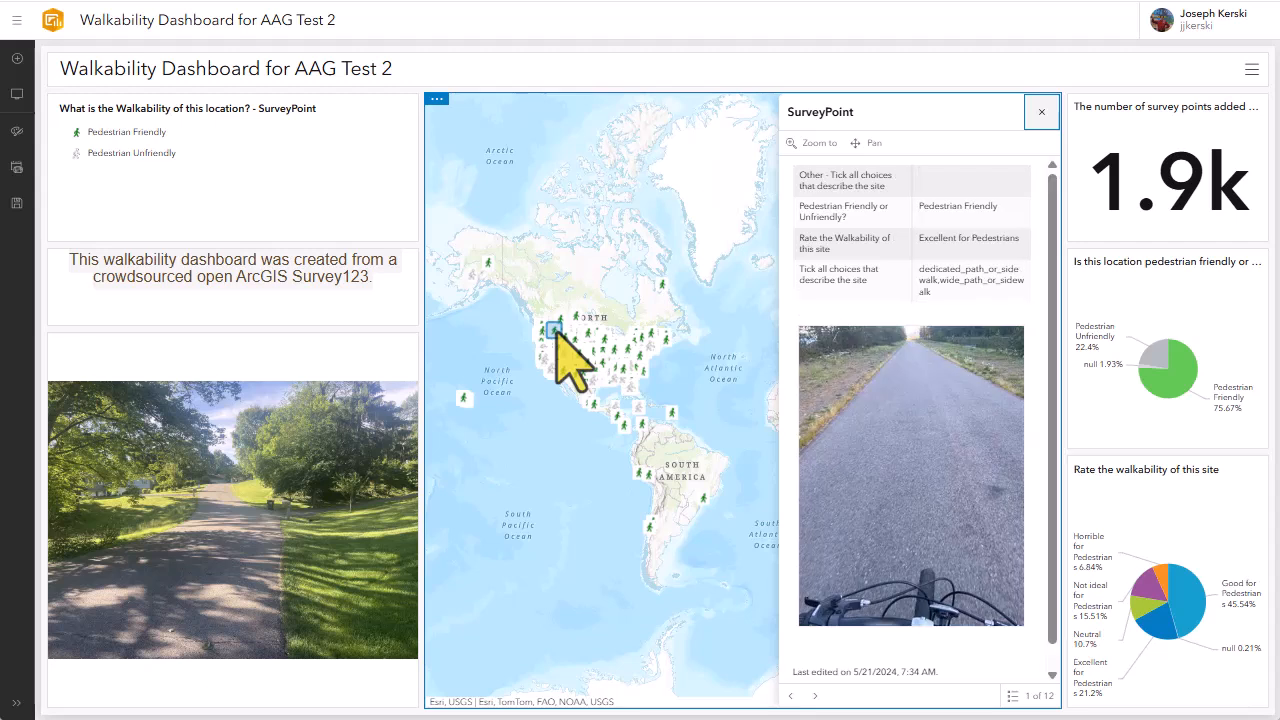